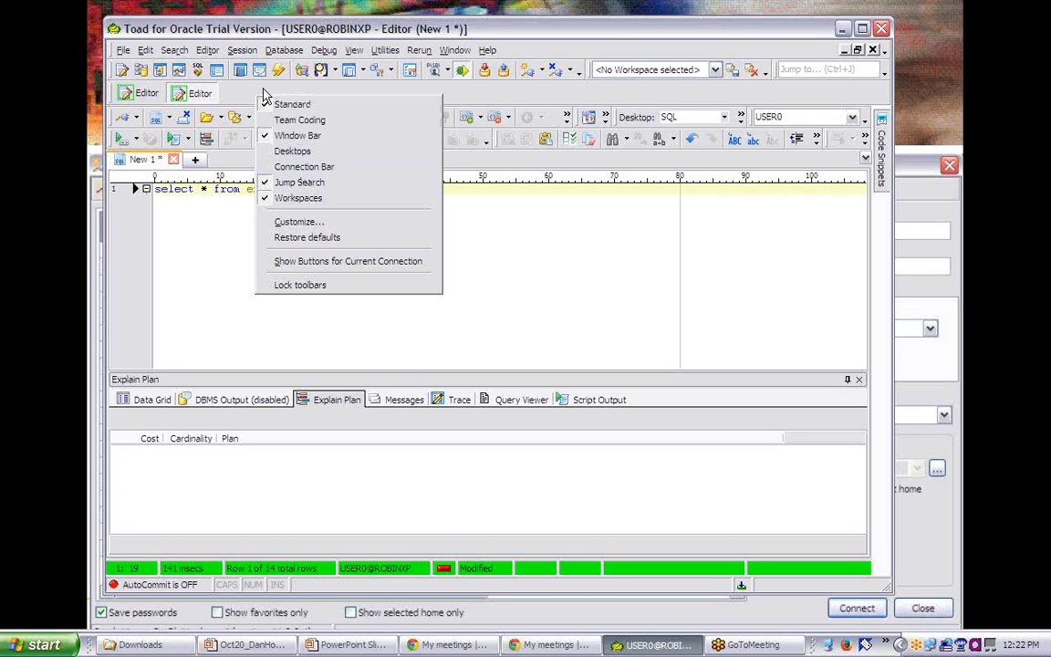
Step: Display the Connection Bar toolbar and select the second USER0@ROBINXP connection in it
left_click(304, 167)
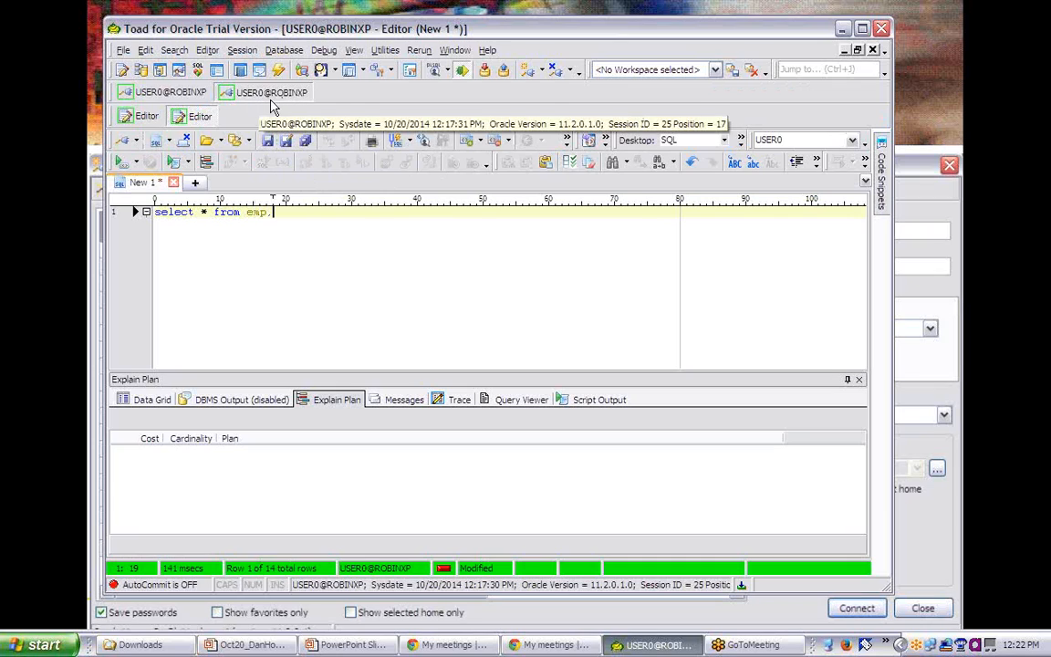
left_click(225, 92)
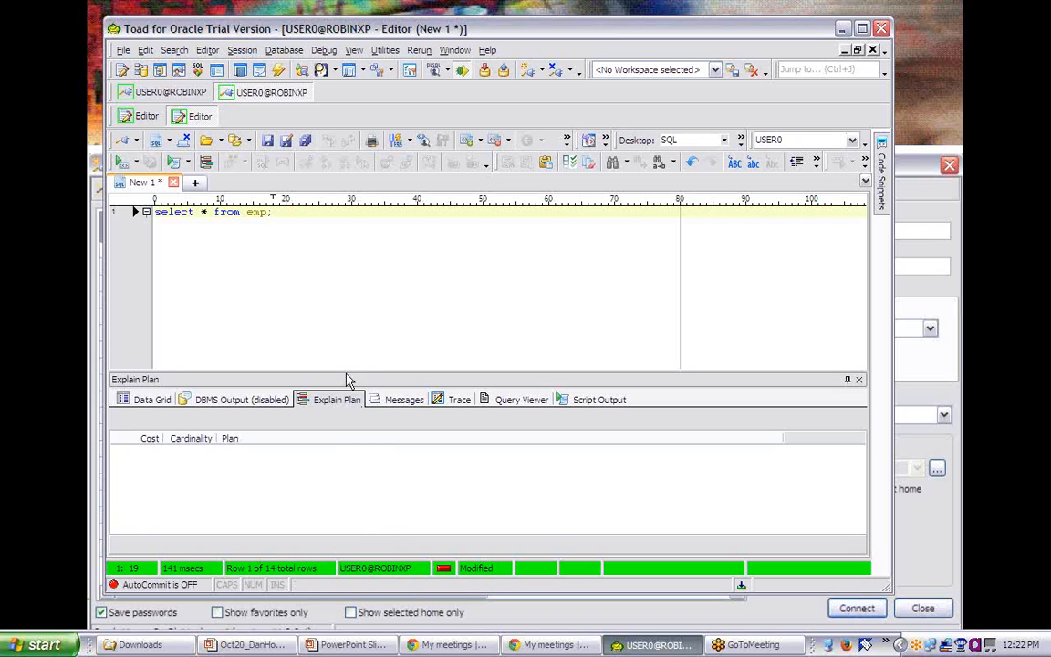
Step: Open the database login window, examine the ROBINXP connections' color settings and the color choices for USER0, and close it without connecting
left_click(527, 73)
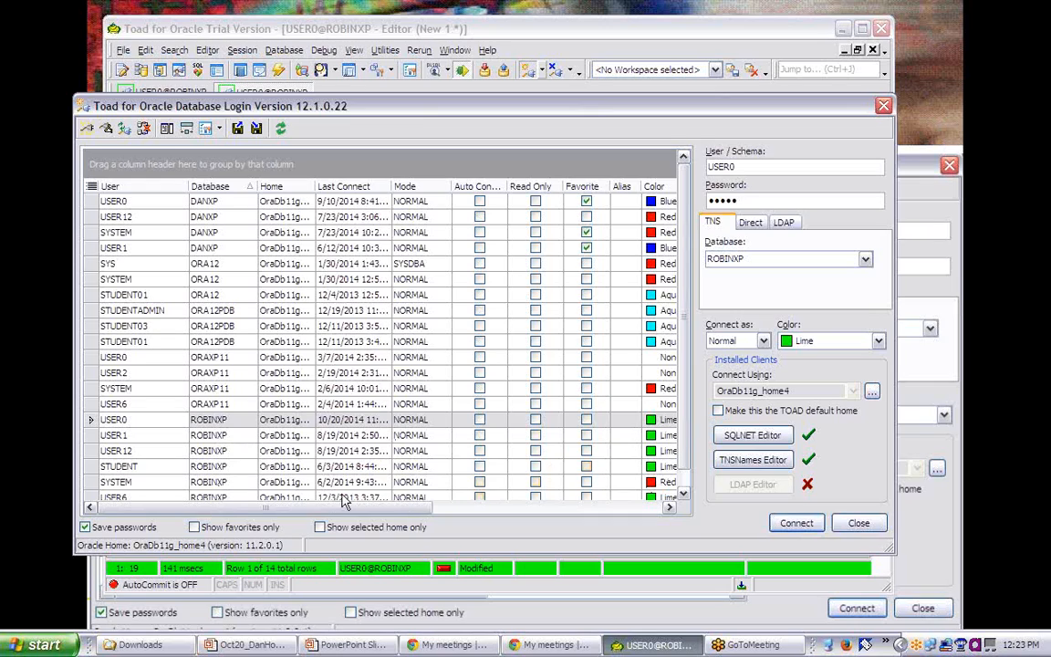
left_click(151, 485)
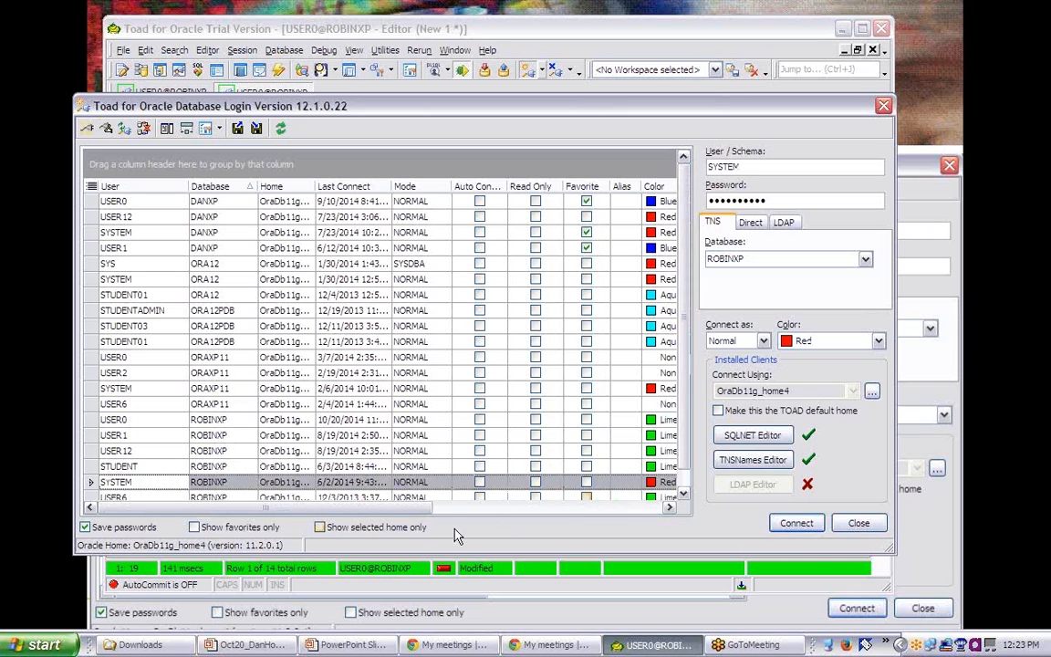
left_click_drag(390, 508, 455, 511)
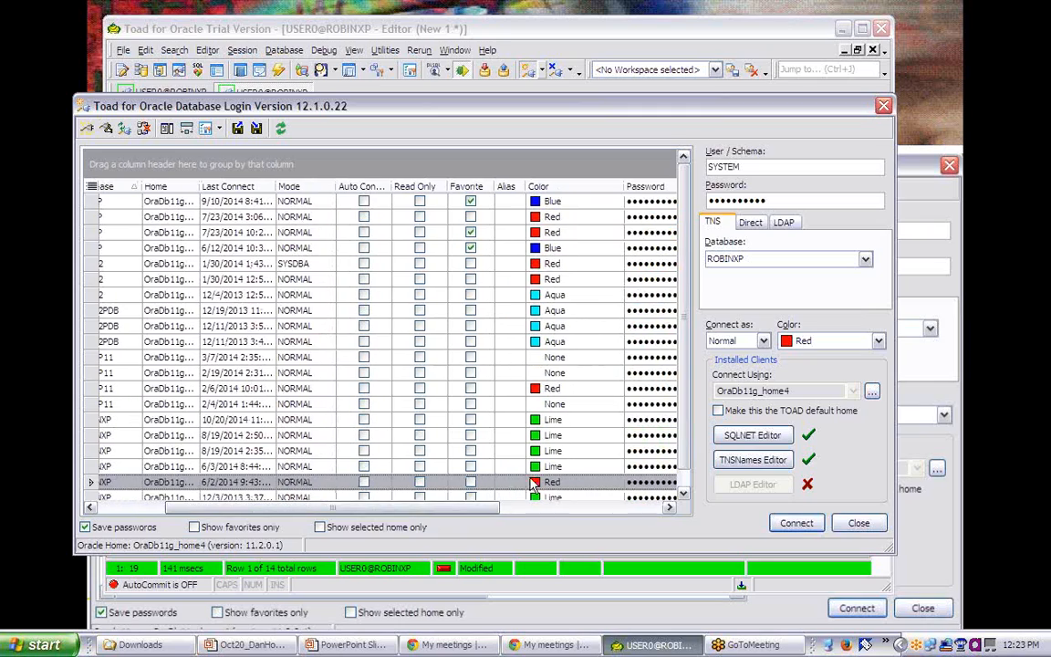
left_click(616, 422)
left_click(617, 422)
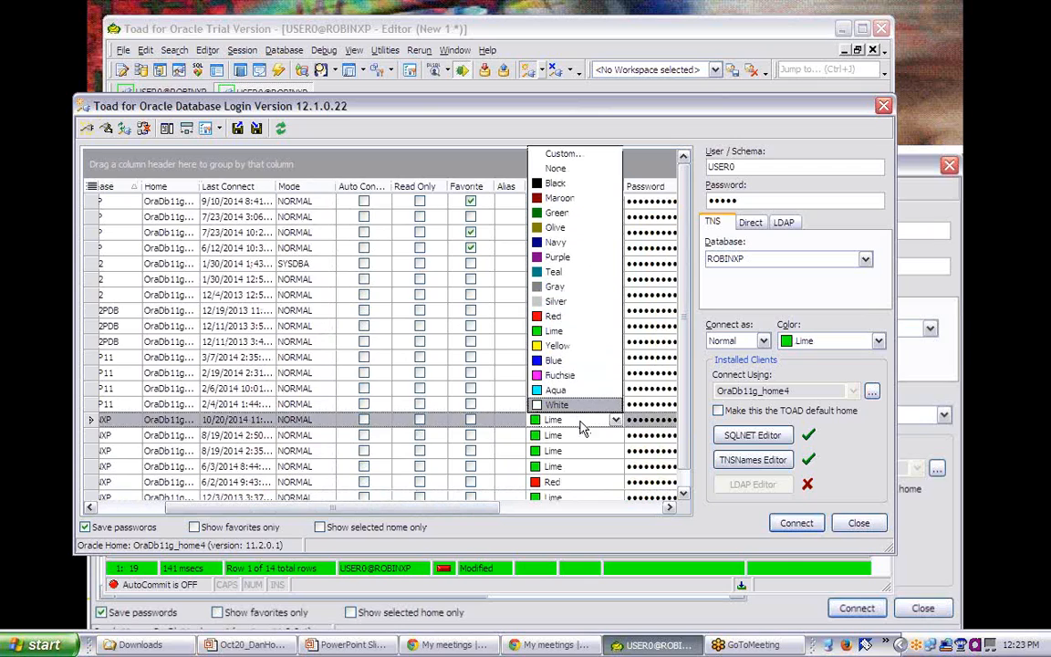
left_click(582, 427)
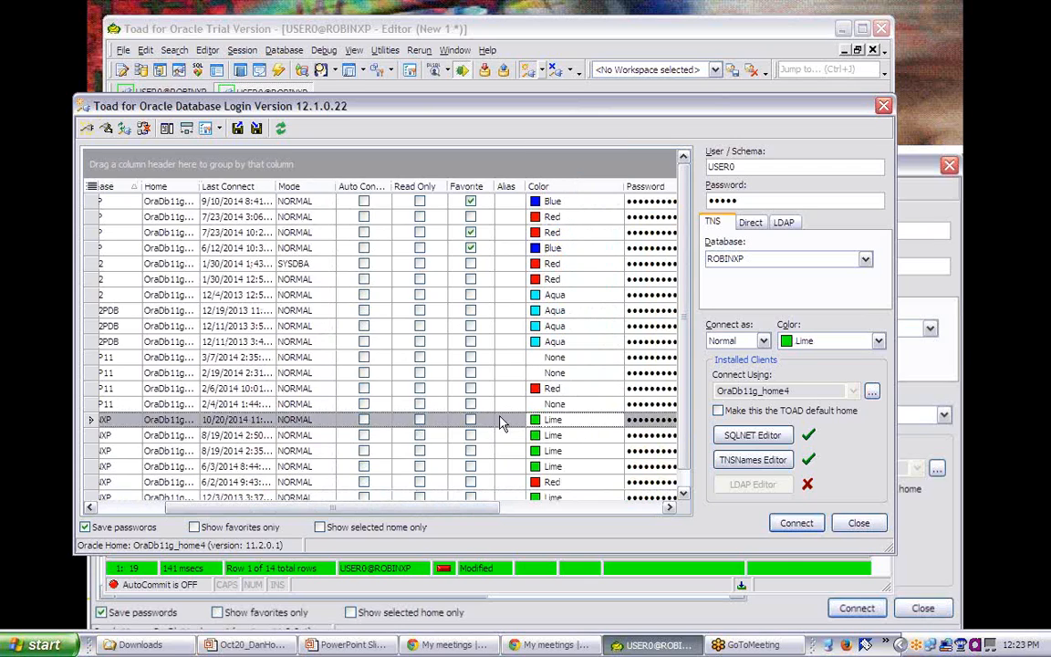
left_click_drag(458, 509, 390, 509)
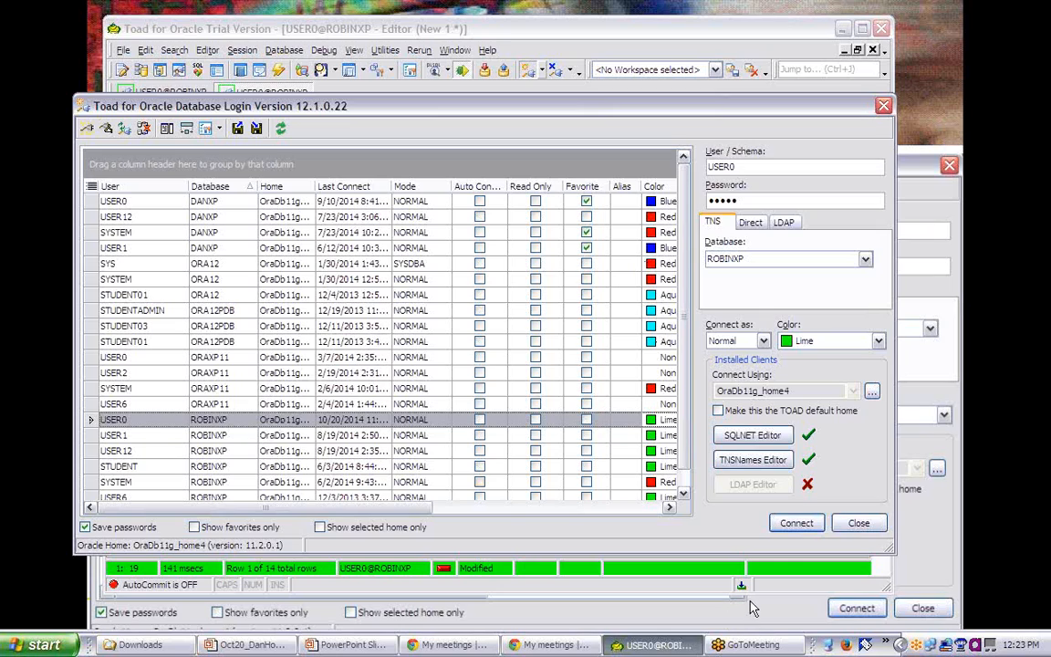
left_click(860, 524)
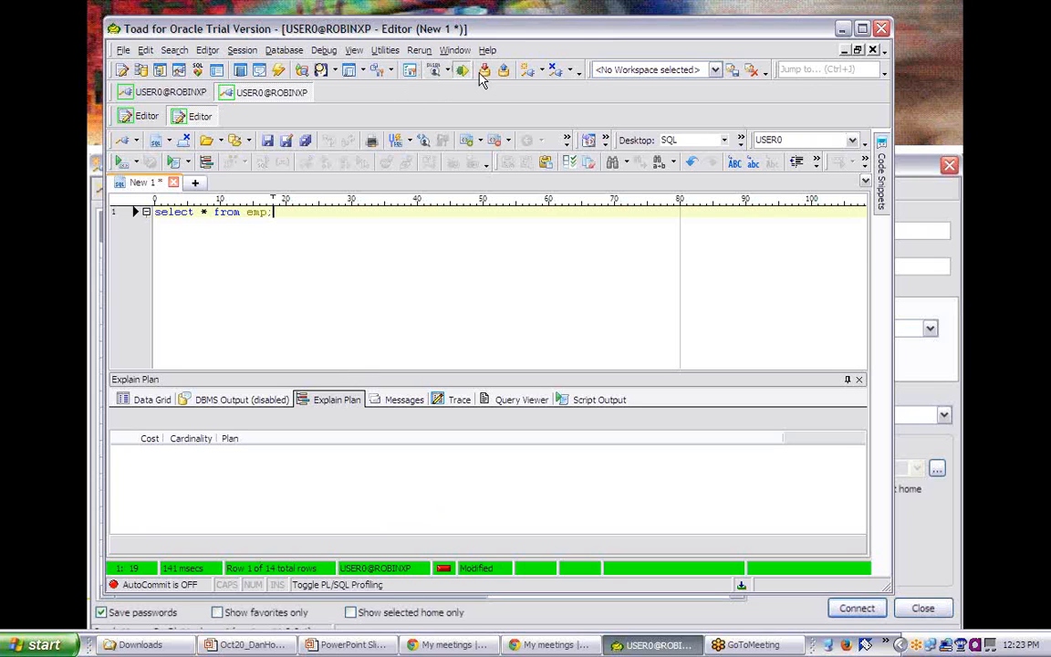
Step: Open the database login window and clear the Favorite flag for the USER1, SYSTEM and USER0 connections on DANXP
left_click(528, 73)
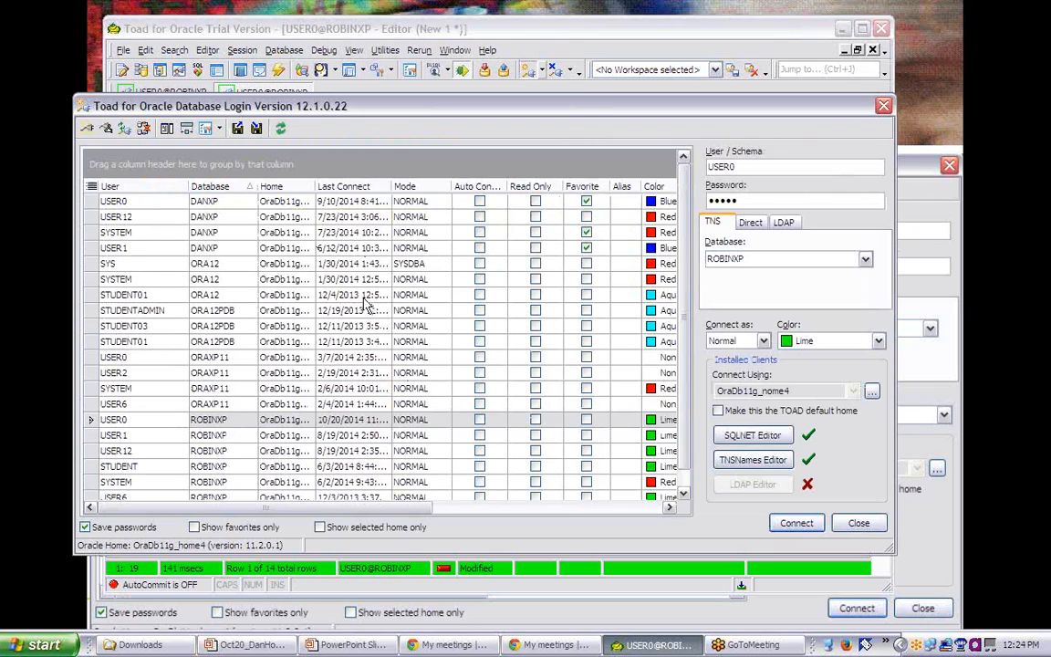
left_click(587, 247)
left_click(587, 232)
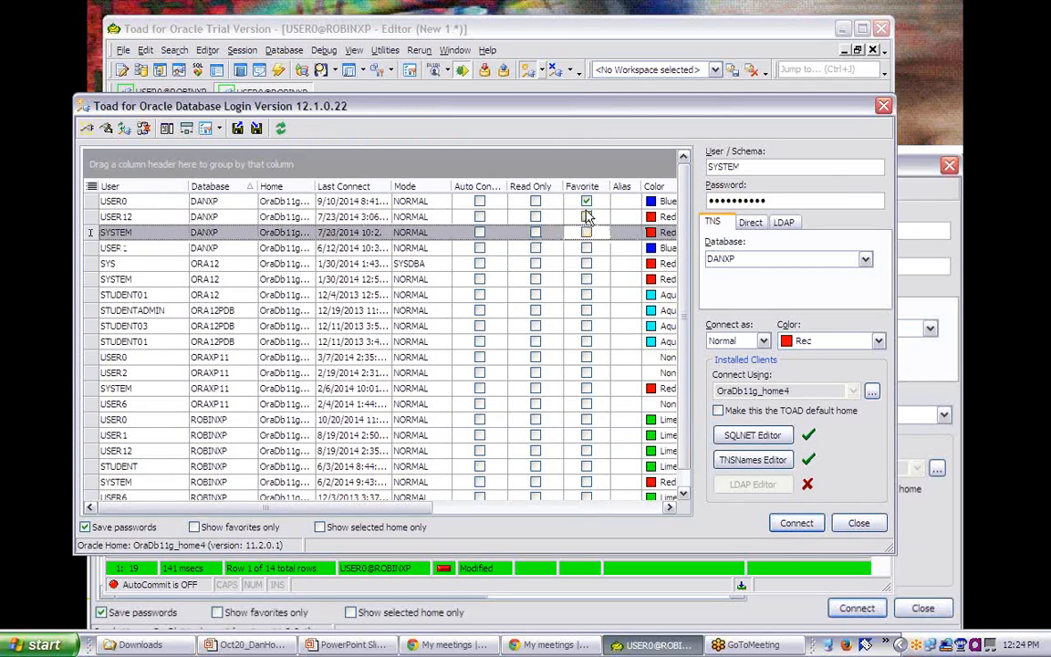
left_click(586, 201)
Step: Mark the ROBINXP connections USER0, USER1, USER12 and STUDENT as favorites and limit the connection list to favorites only
left_click(586, 419)
left_click(586, 435)
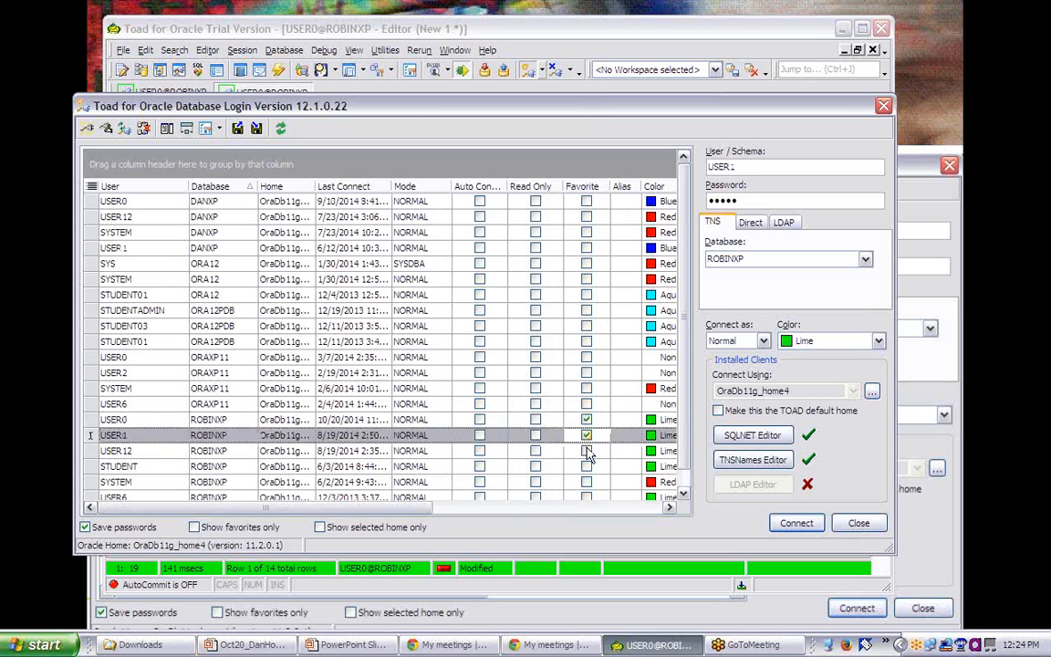
left_click(587, 450)
left_click(586, 466)
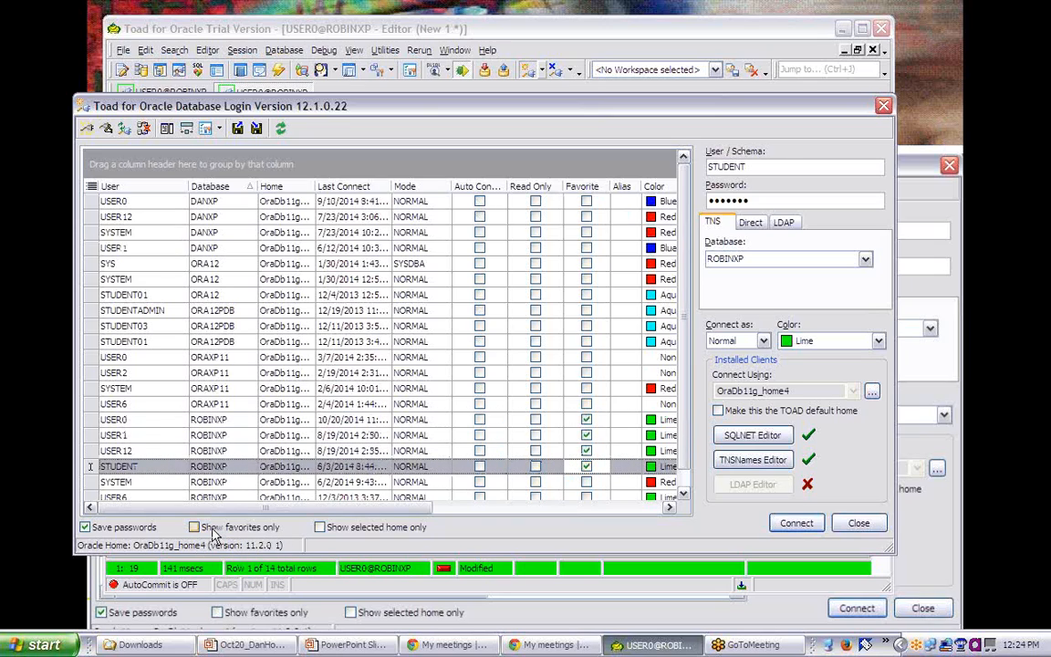
left_click(195, 527)
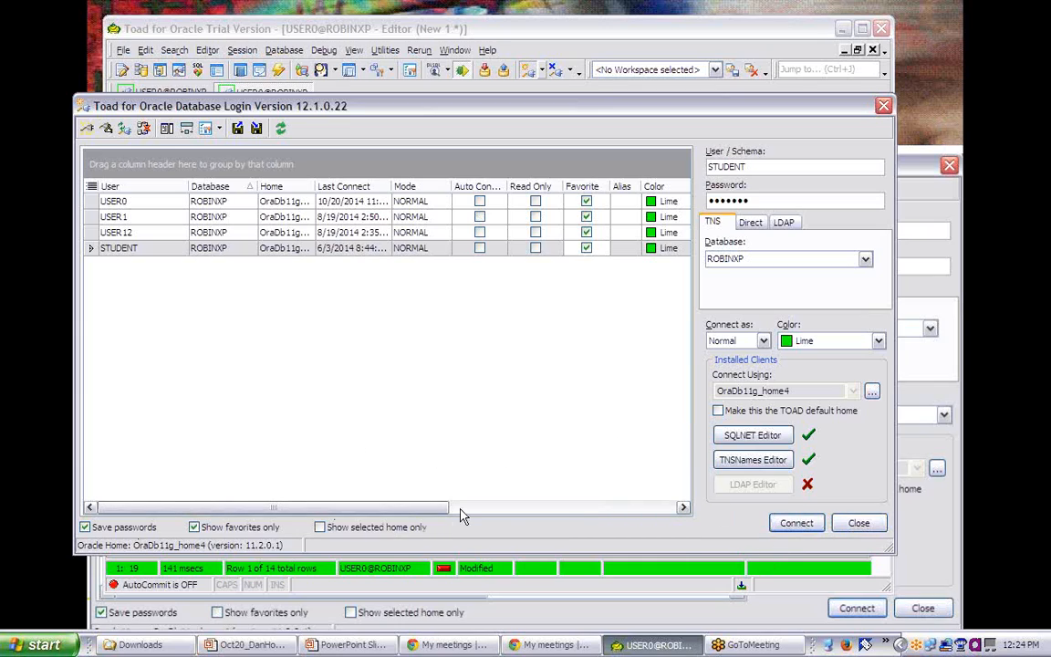
Step: Examine the ROBINXP entry in the TNSNames Editor, cancel the editor, and close the login window
left_click(753, 462)
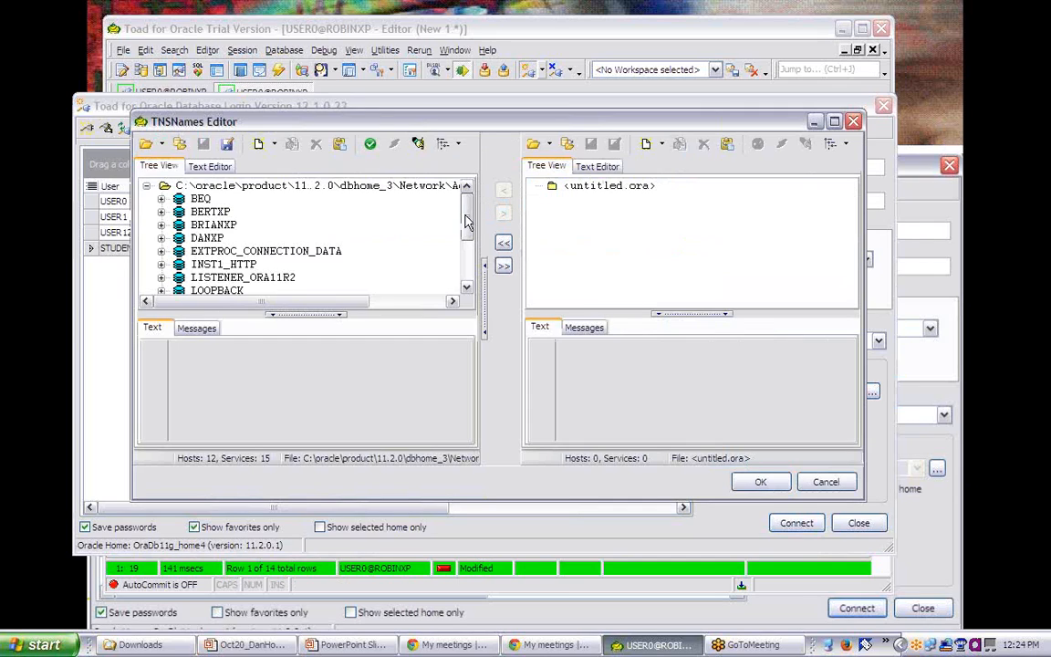
left_click_drag(464, 218, 464, 286)
left_click(213, 301)
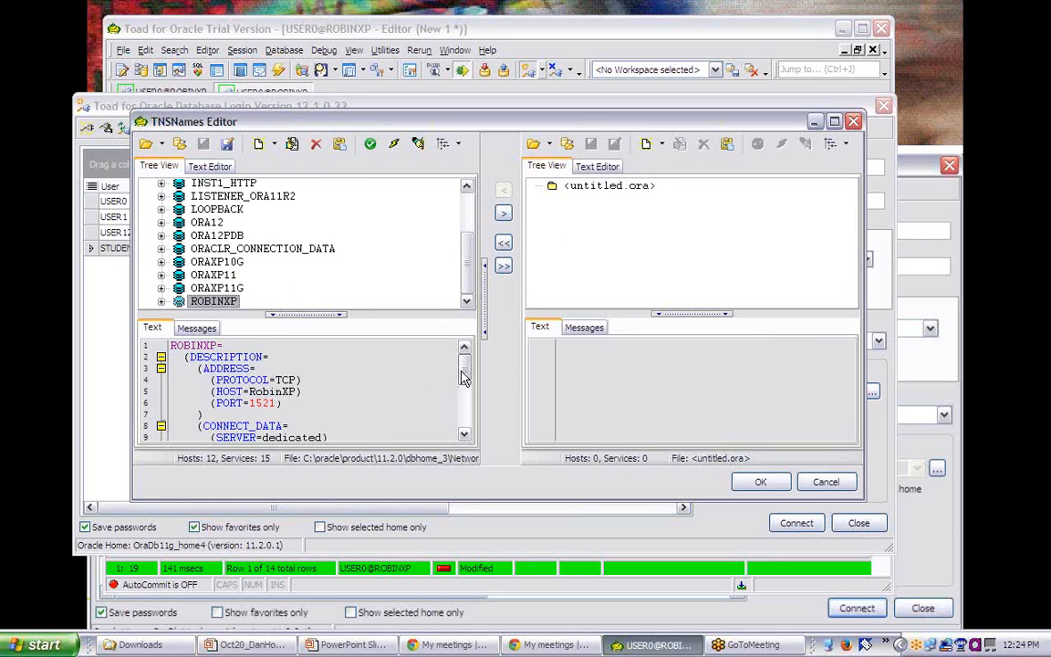
left_click_drag(465, 367, 463, 378)
left_click(827, 482)
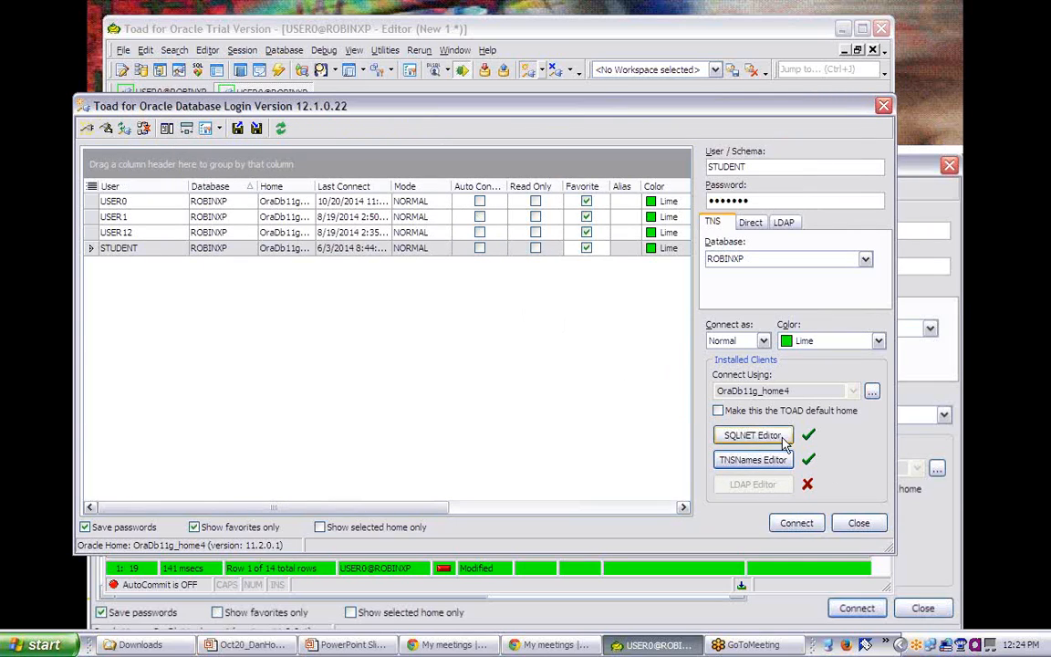
left_click(857, 523)
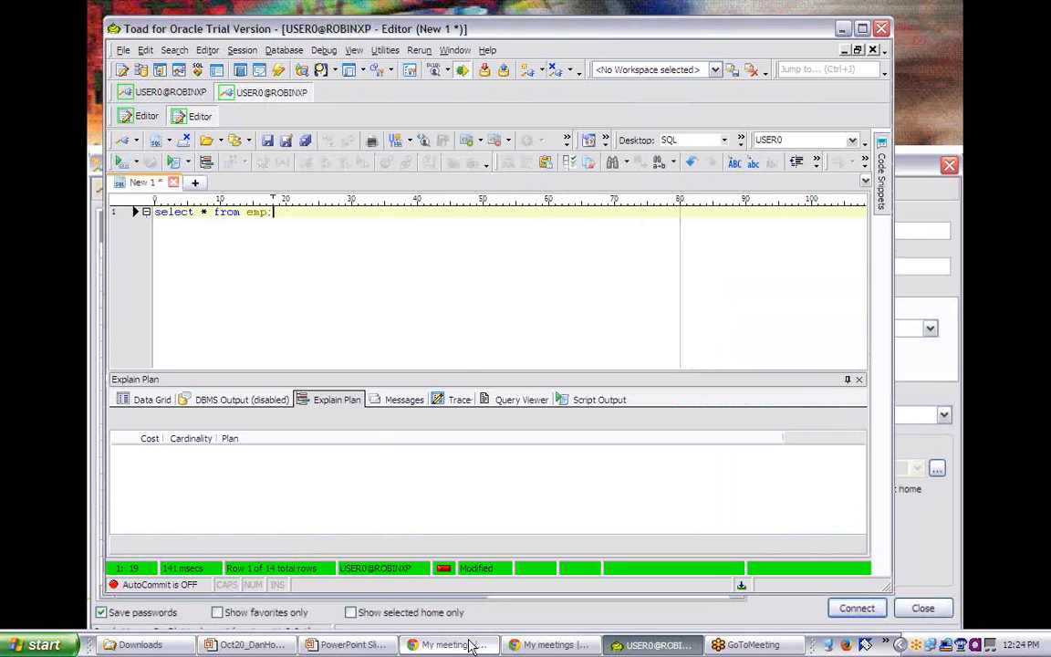
left_click(344, 645)
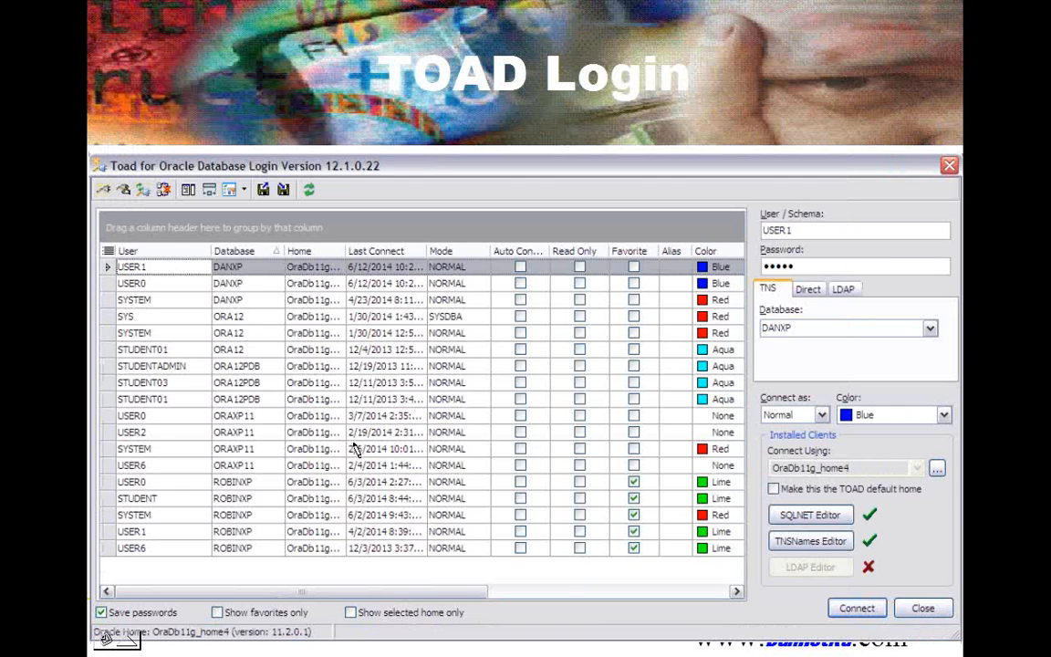
left_click(356, 449)
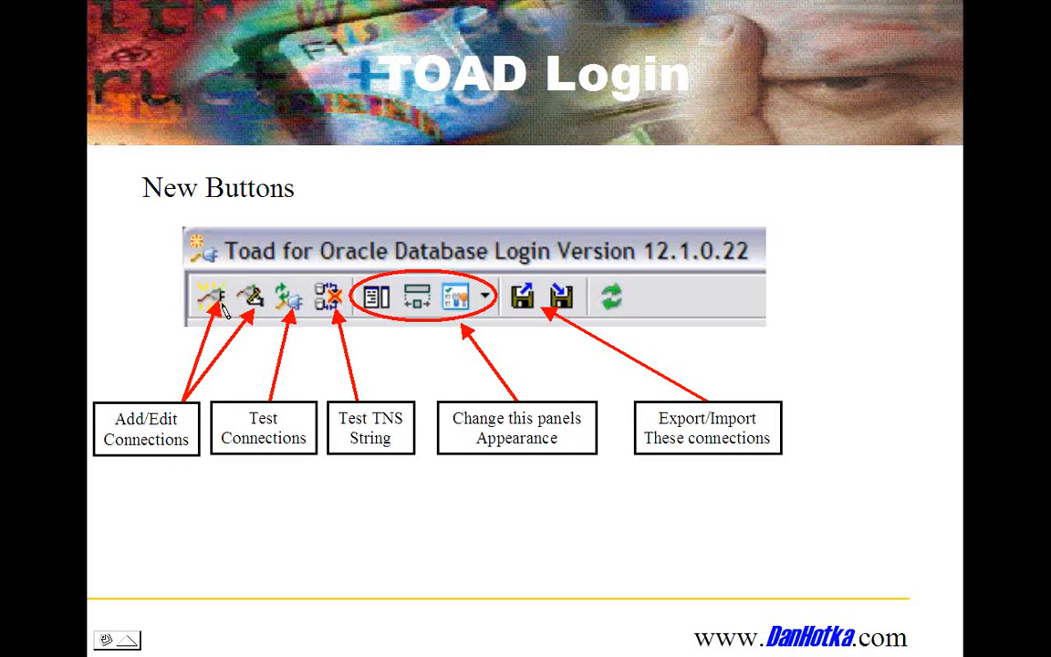
mouse_move(208, 303)
left_mouse_down()
mouse_move(248, 278)
mouse_move(214, 308)
left_mouse_up()
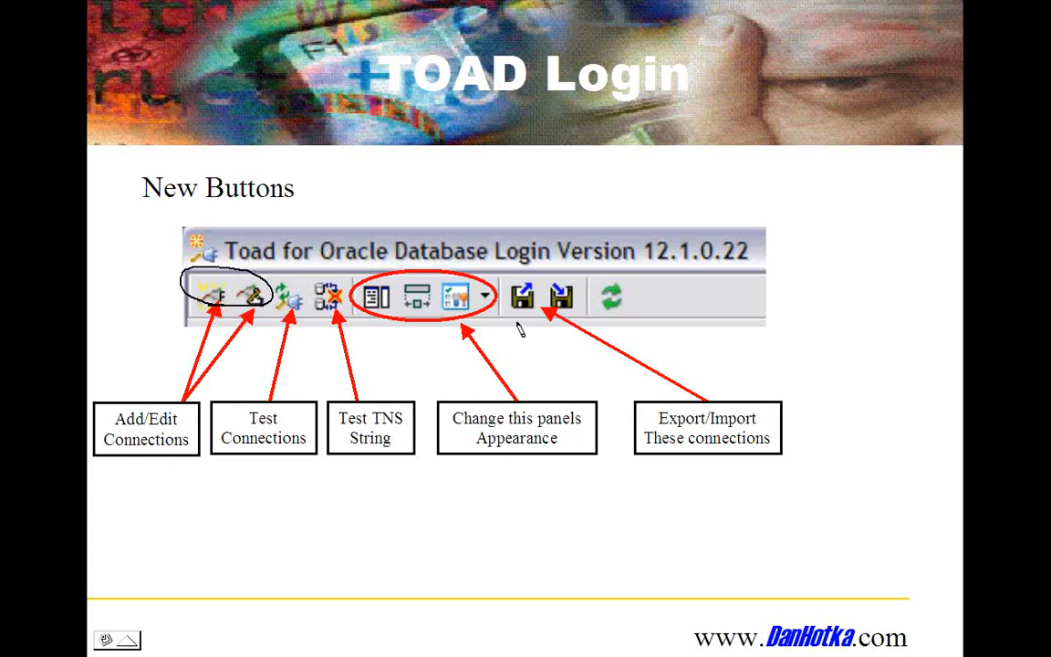
mouse_move(520, 318)
left_mouse_down()
mouse_move(512, 297)
mouse_move(551, 323)
left_mouse_up()
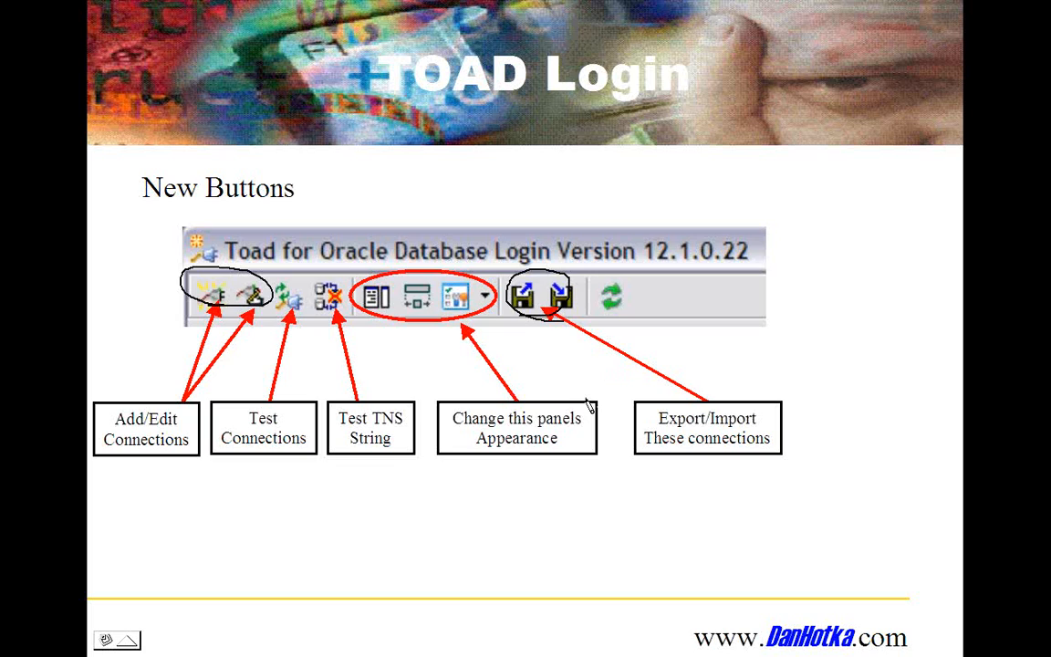
key("Right")
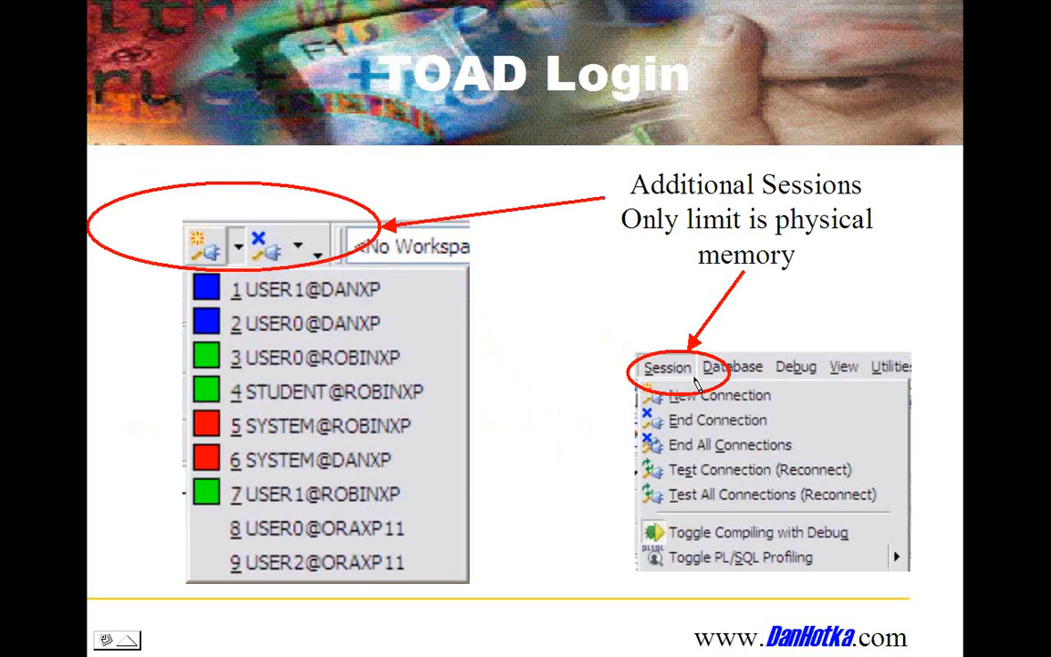
left_click_drag(680, 404, 646, 408)
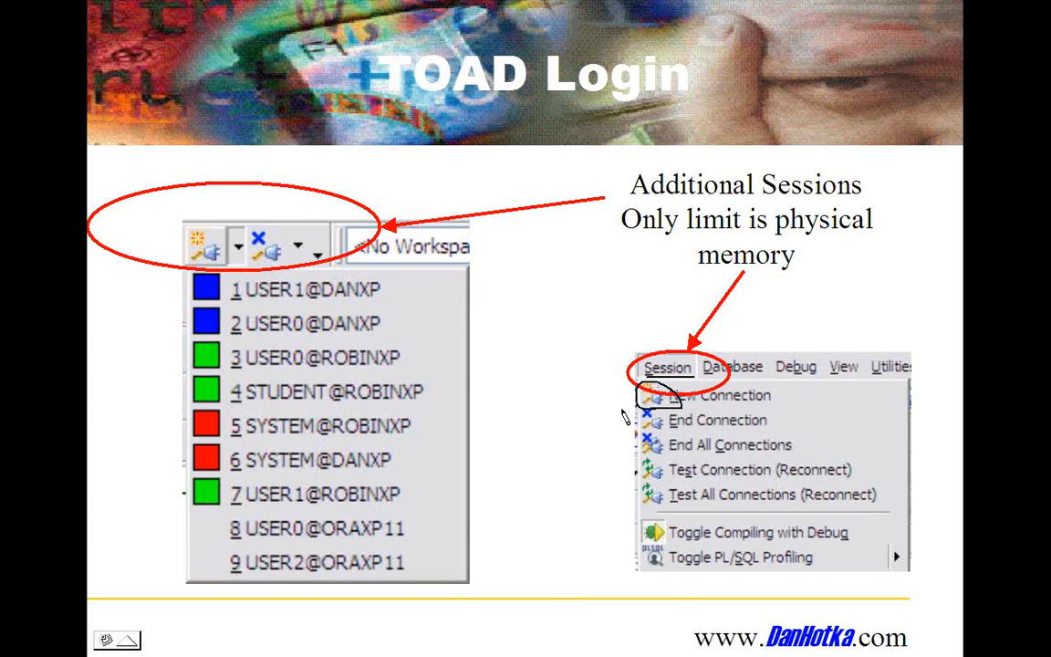
key("Right")
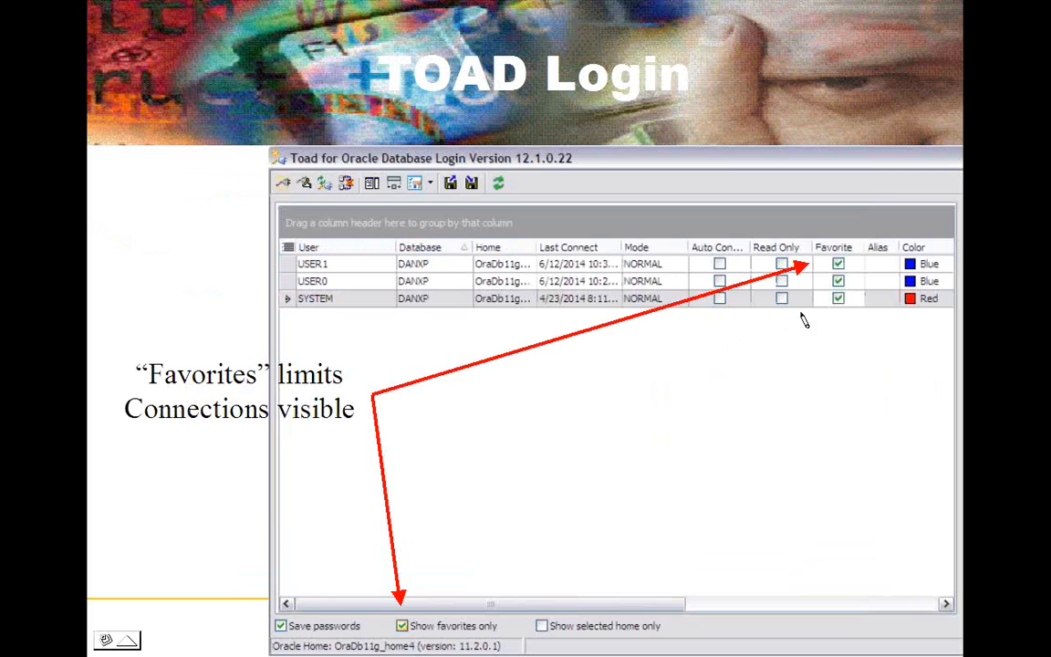
key("Right")
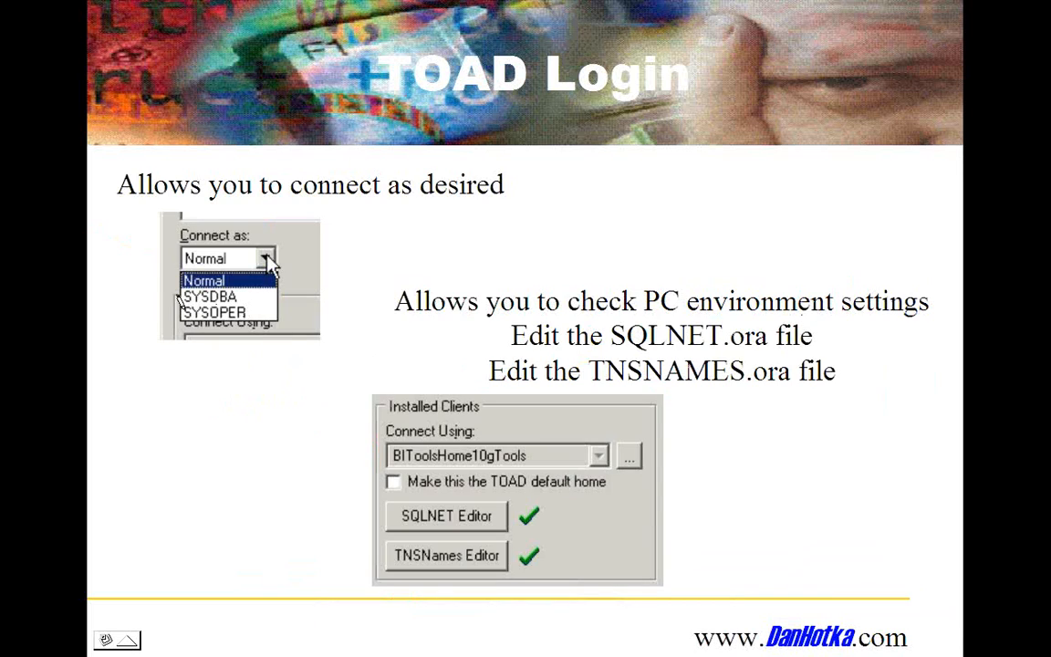
mouse_move(127, 277)
left_mouse_down()
mouse_move(157, 272)
mouse_move(170, 329)
left_mouse_up()
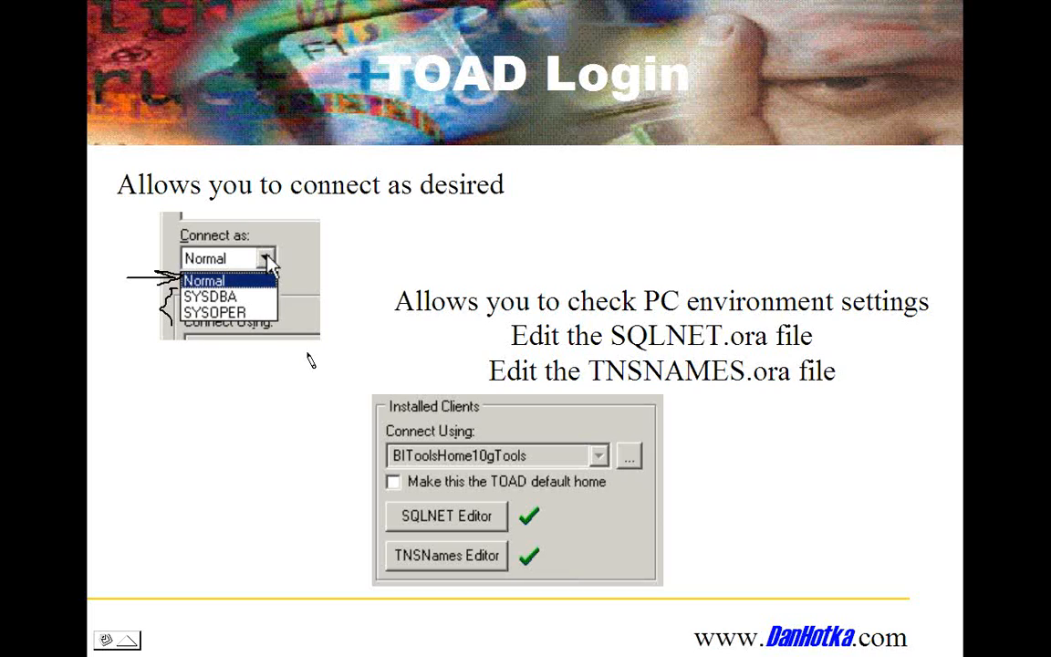
key("Right")
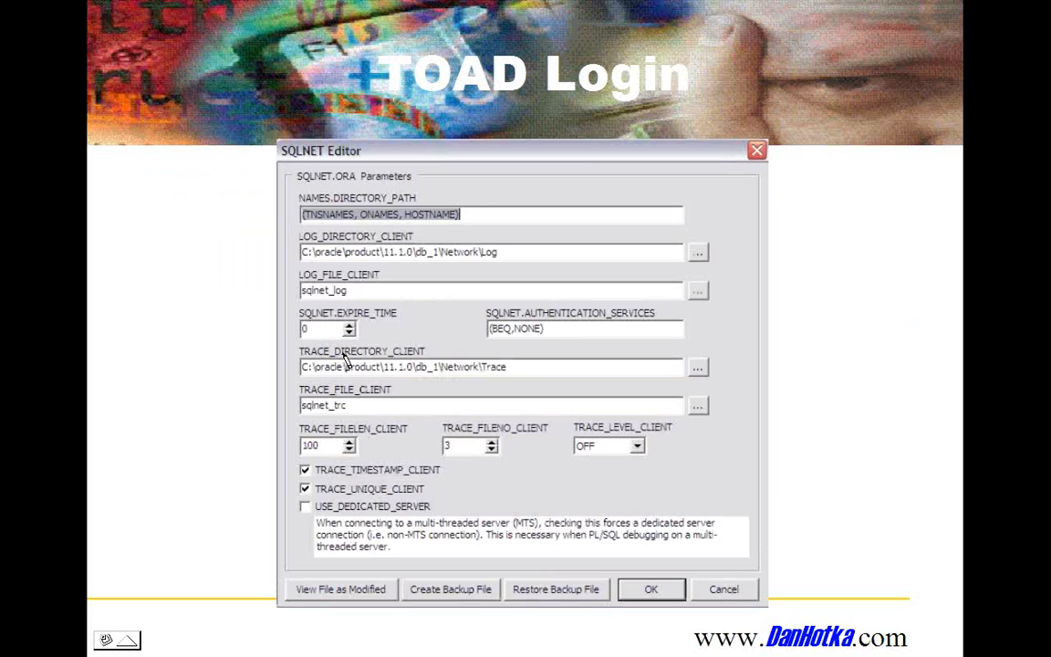
key("Right")
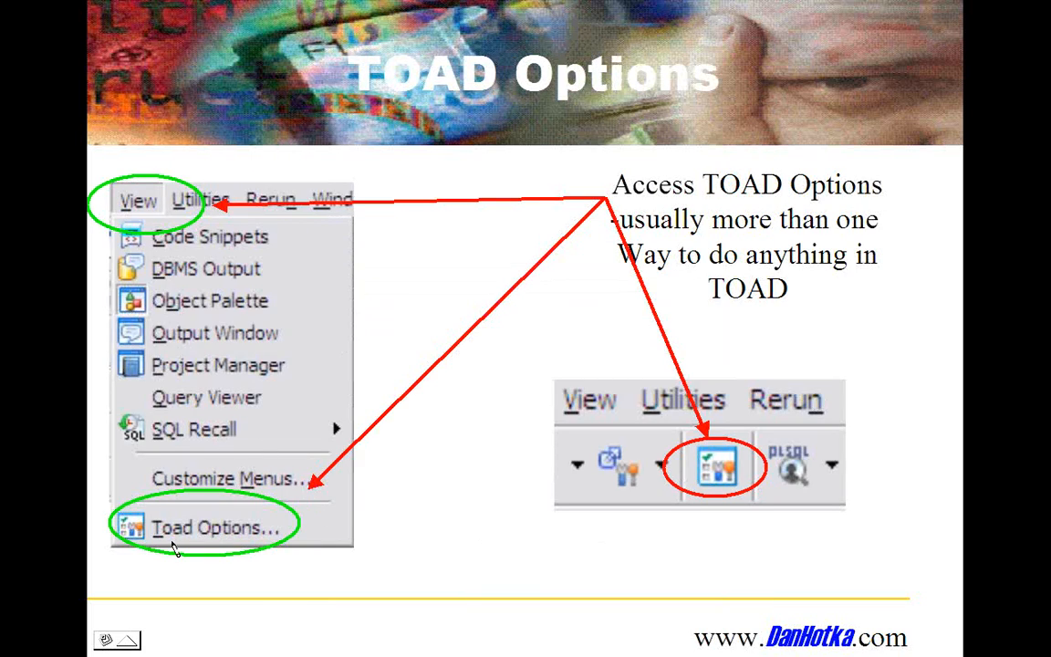
left_click_drag(157, 541, 220, 543)
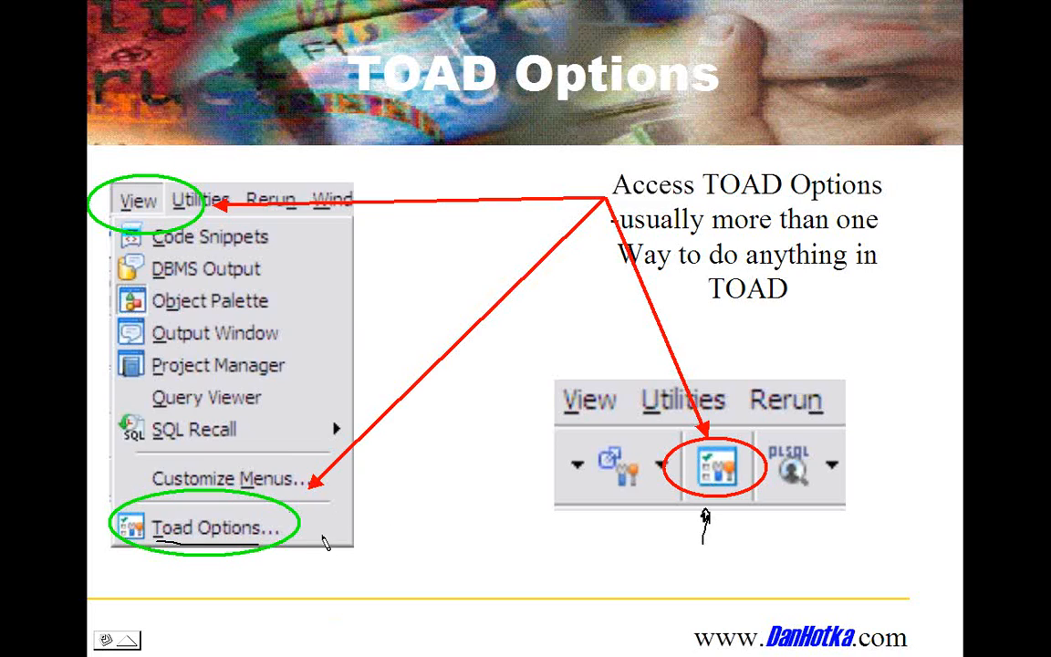
Step: Switch to Toad, open its options, and examine the Windows behavior settings for the Editor and Schema Browser
key("alt+Tab")
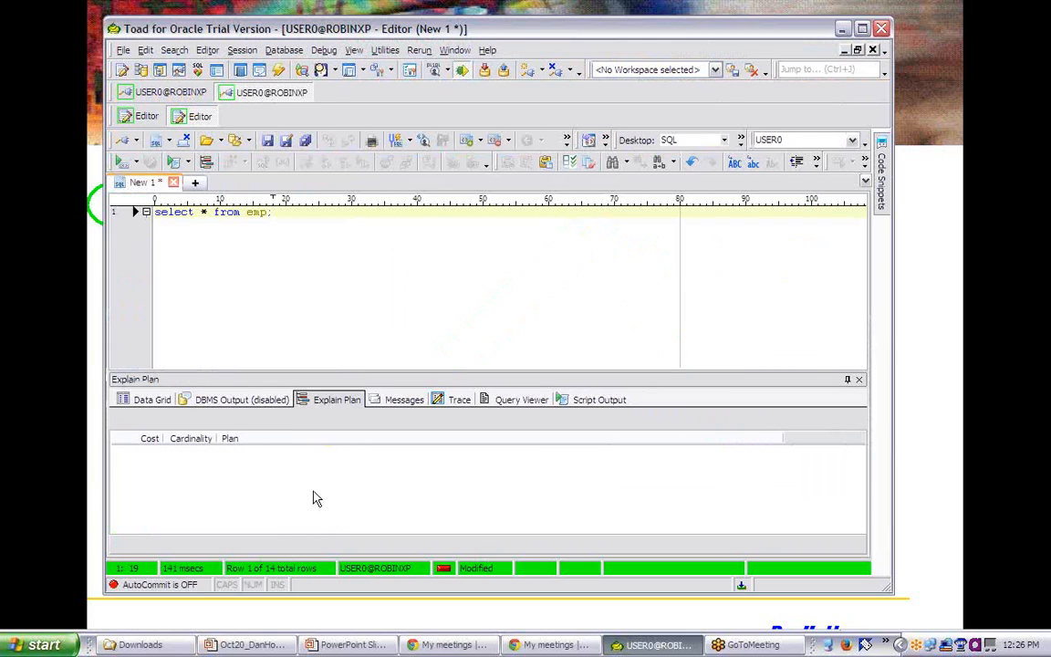
left_click(410, 76)
scroll(255, 440, "down", 2)
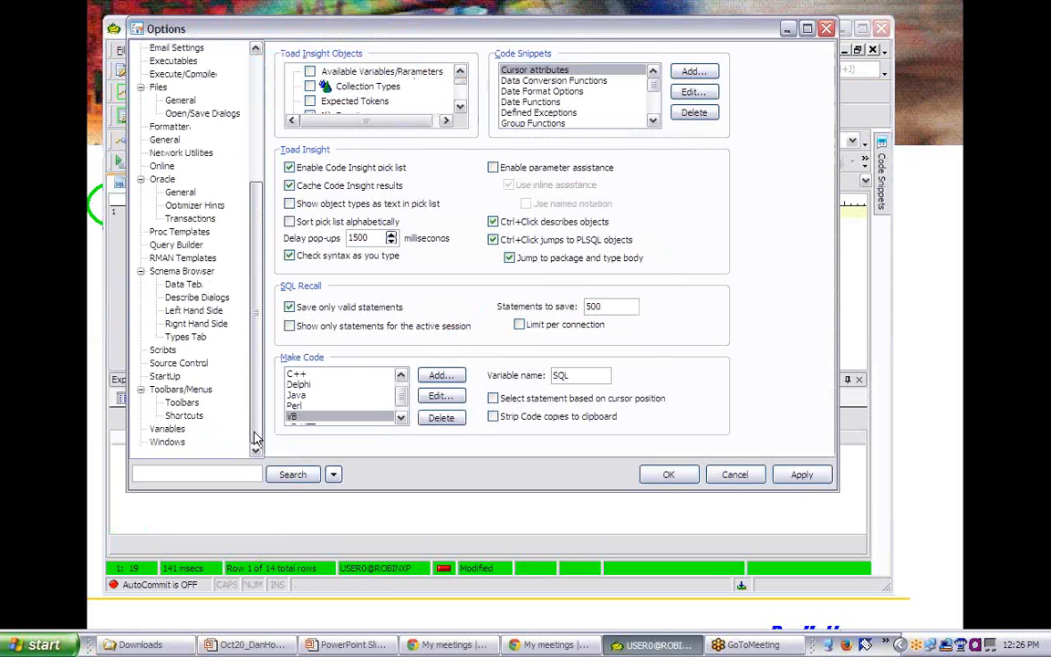
left_click(169, 443)
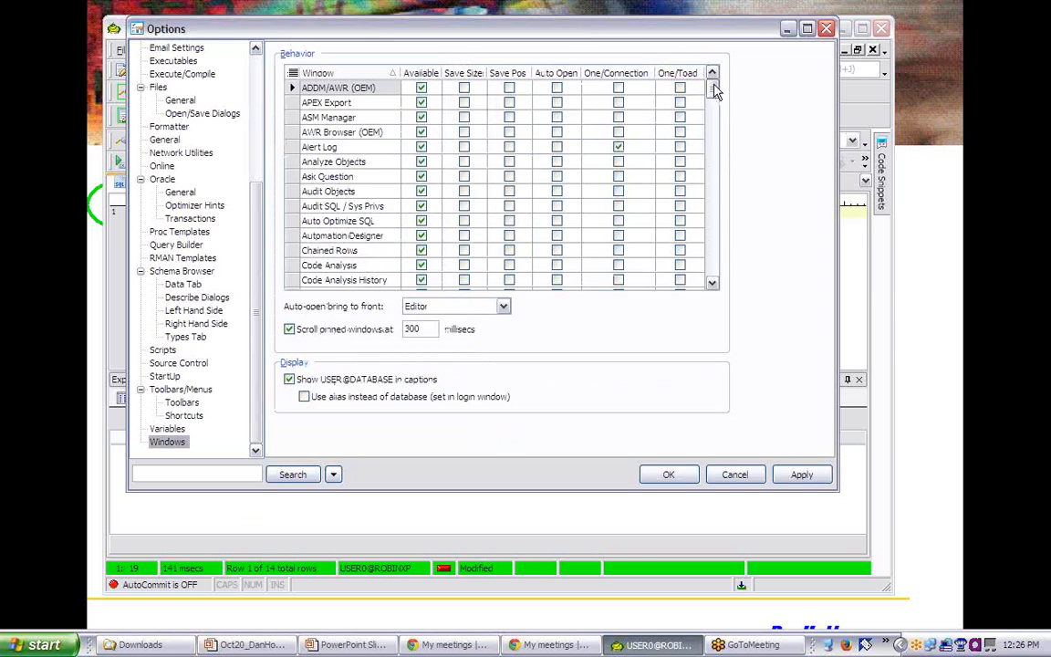
left_click_drag(713, 90, 712, 167)
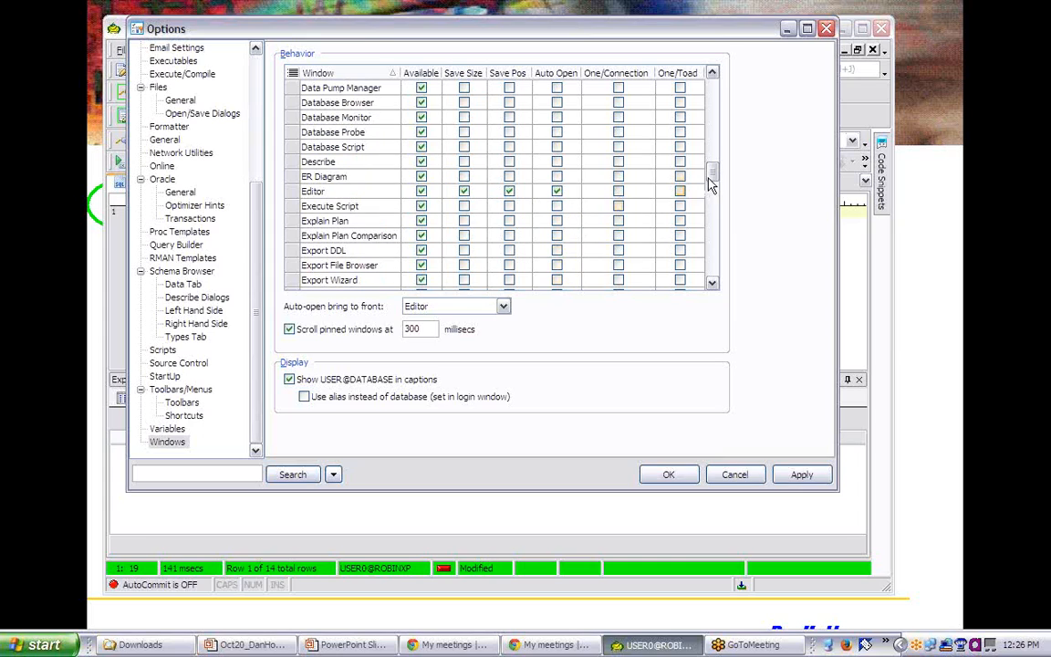
left_click_drag(709, 177, 712, 235)
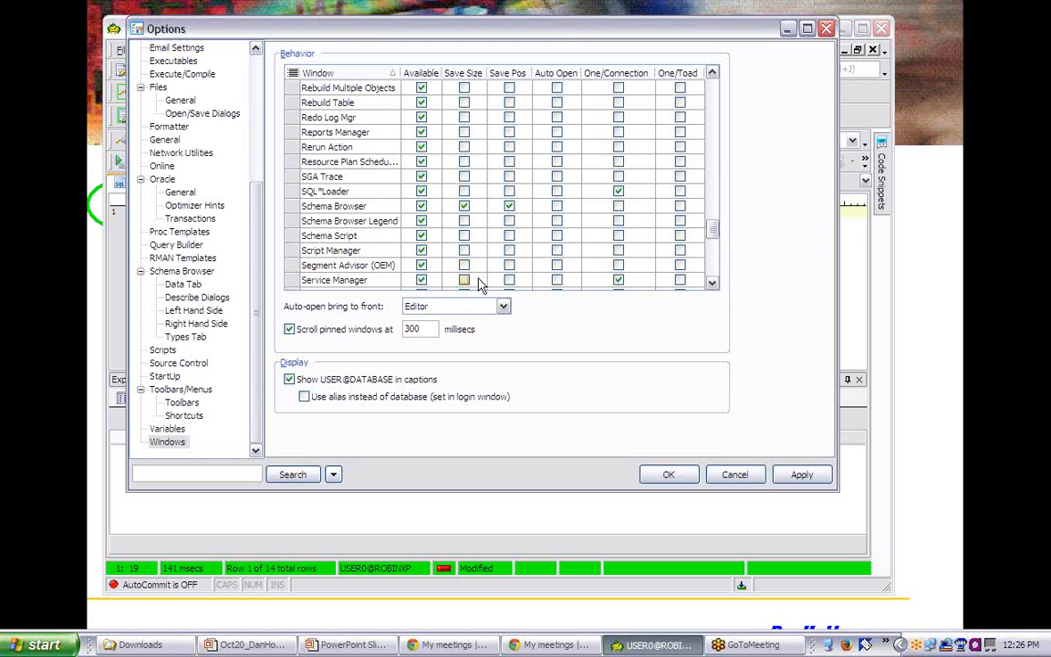
Step: Try Auto Open for the Schema Browser with Editor brought to front, and turn the Schema Browser's Auto Open off again
left_click(559, 209)
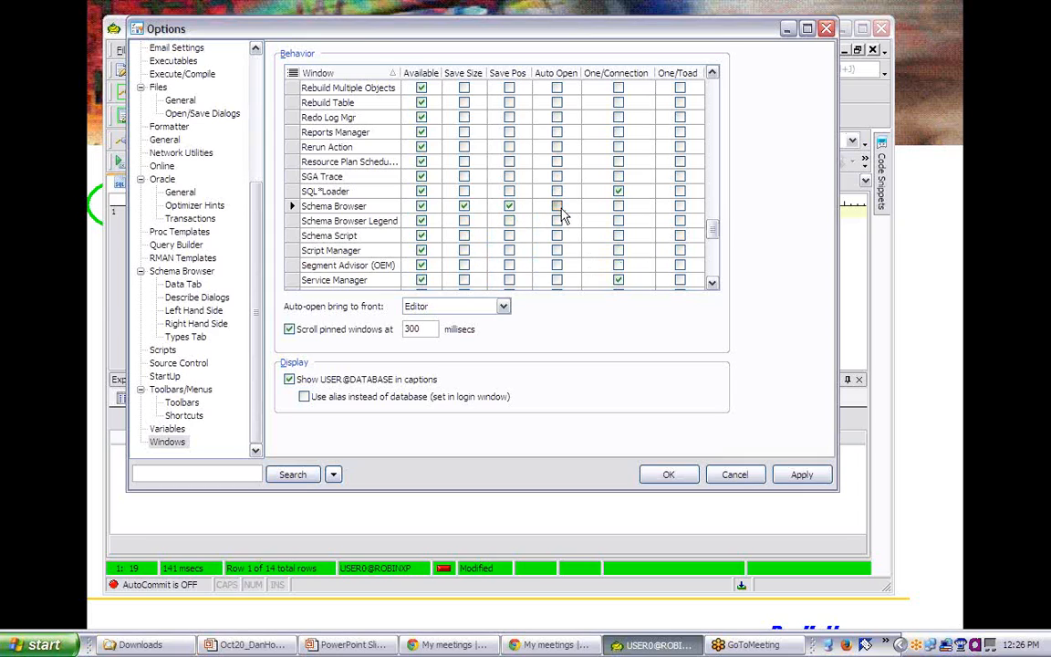
left_click(503, 307)
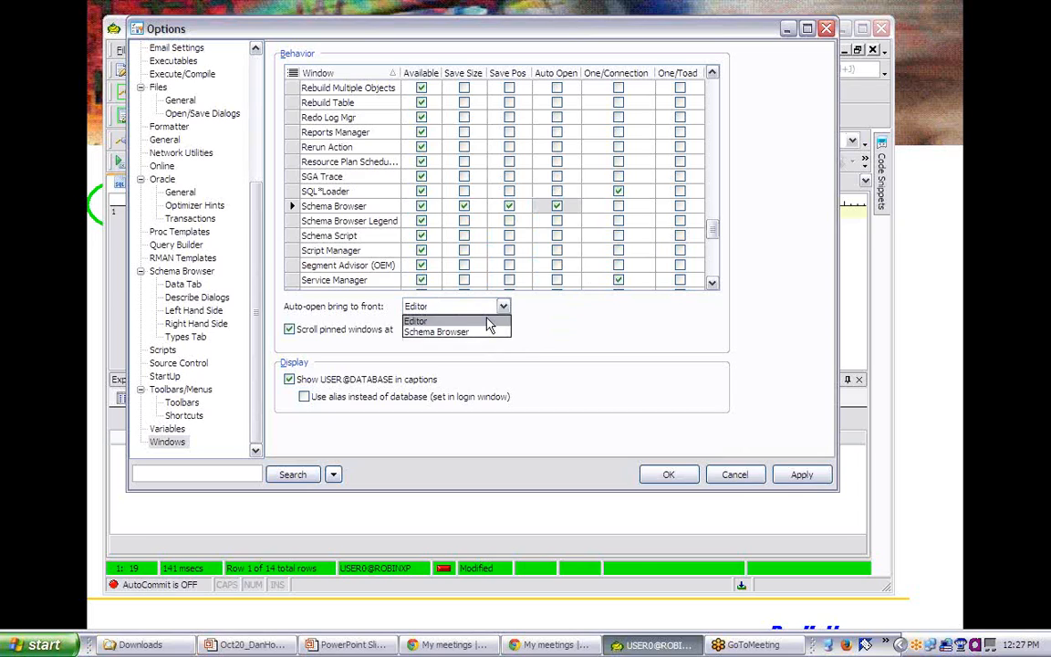
left_click(489, 322)
left_click(558, 208)
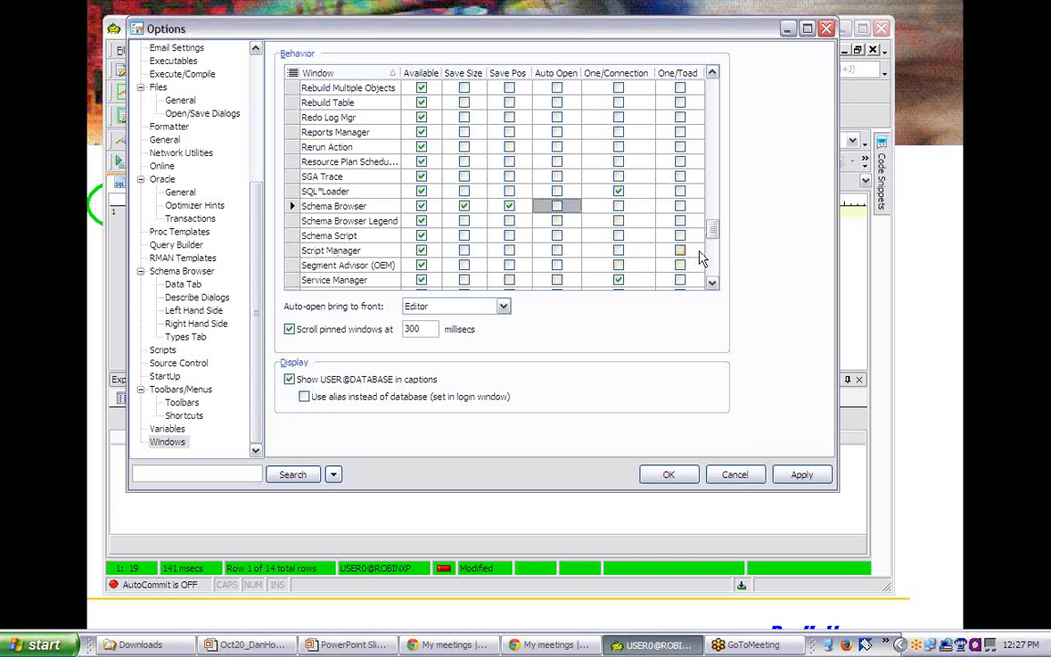
left_click_drag(715, 237, 714, 271)
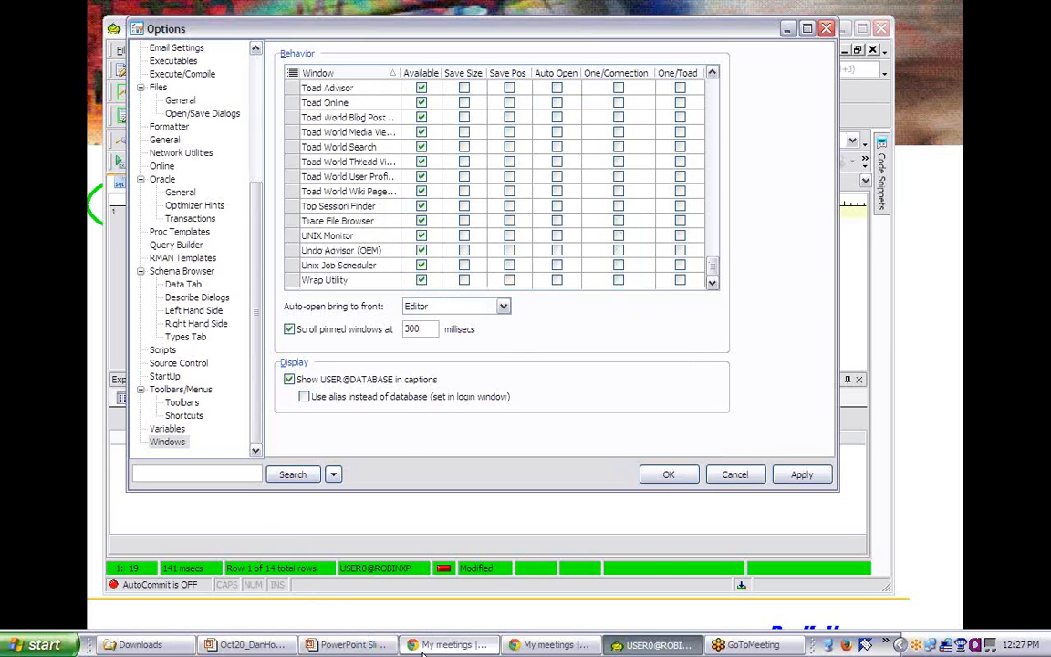
Step: View the StartUp and Windows option slides in PowerPoint, return to Toad, and examine the StartUp options, including the file to load on startup
left_click(332, 650)
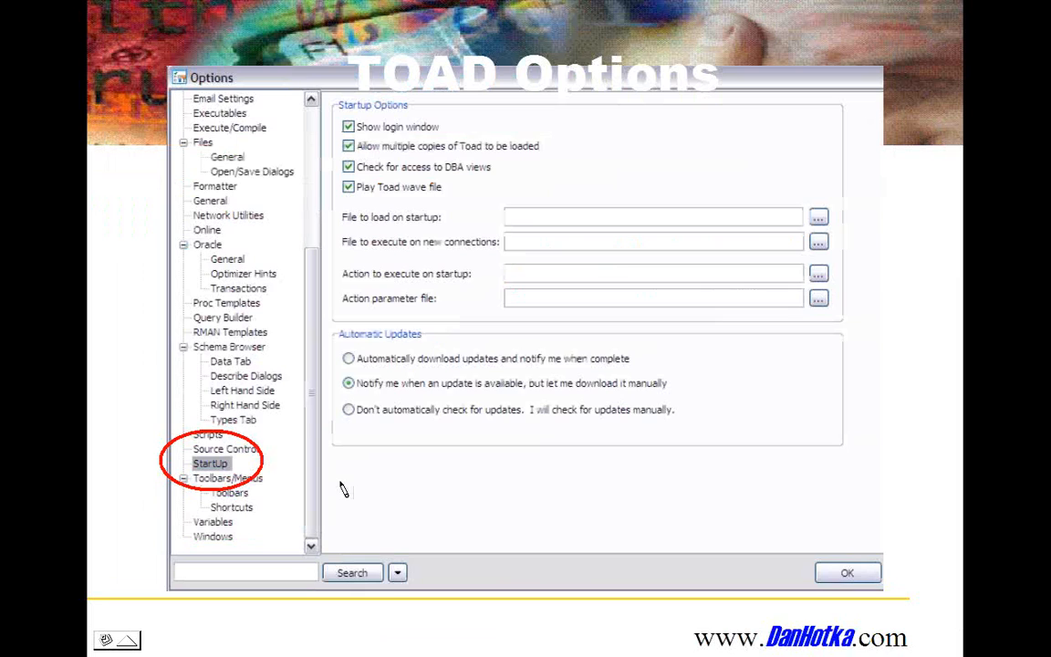
key("Right")
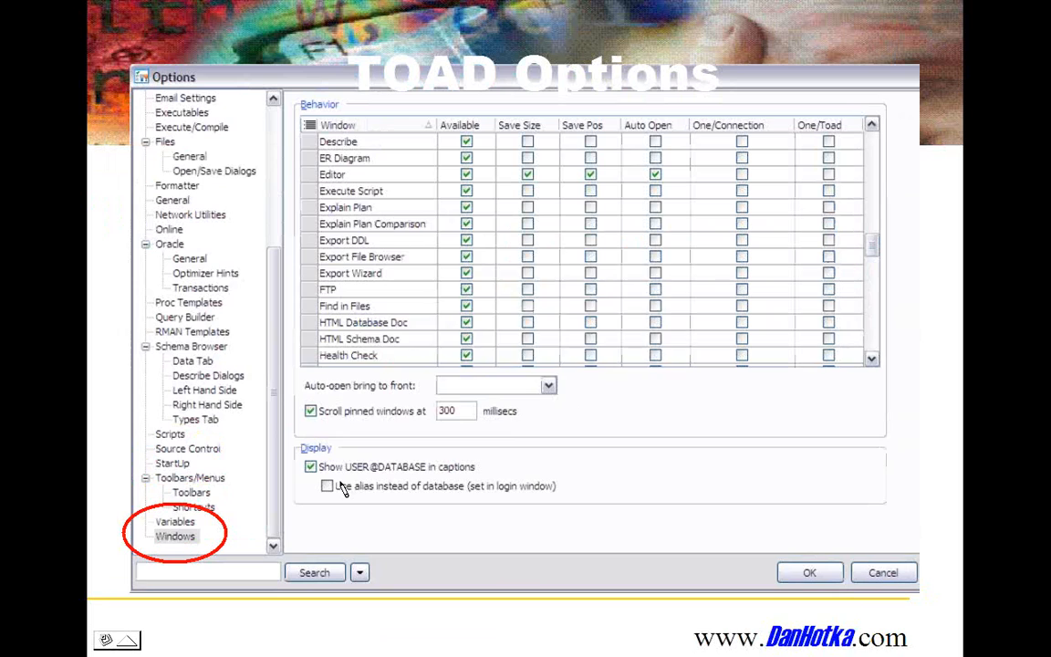
key("alt+Tab")
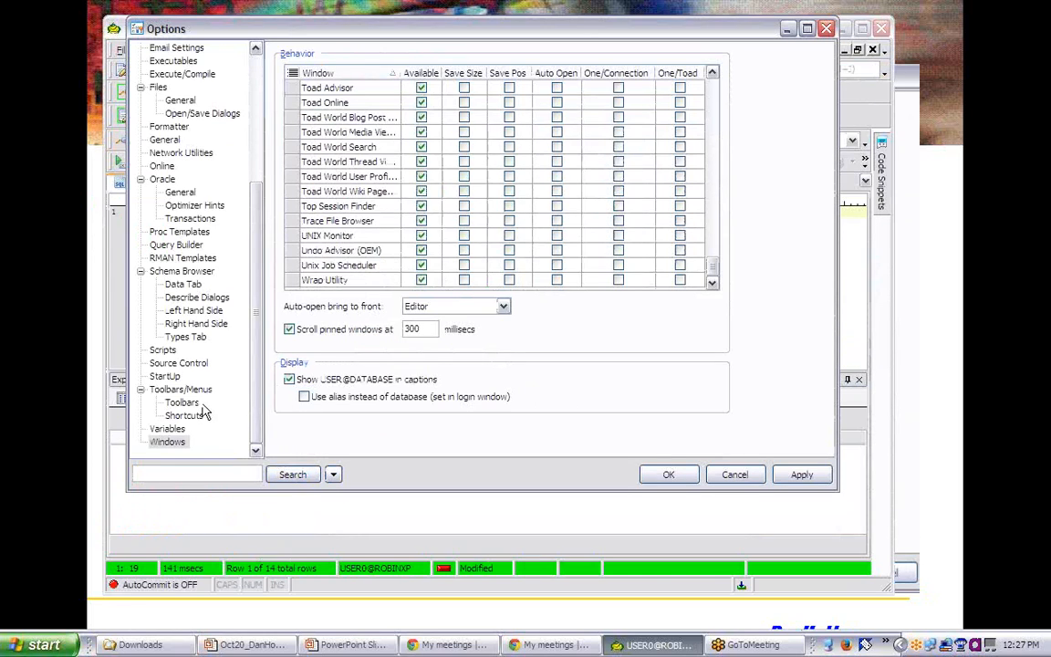
left_click(202, 375)
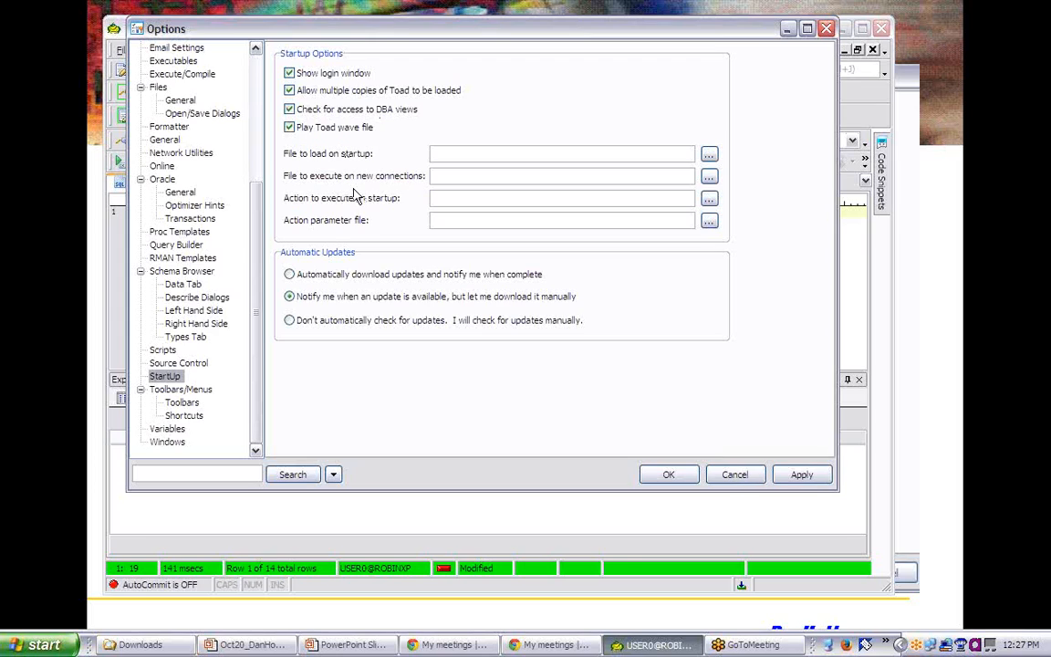
left_click(442, 153)
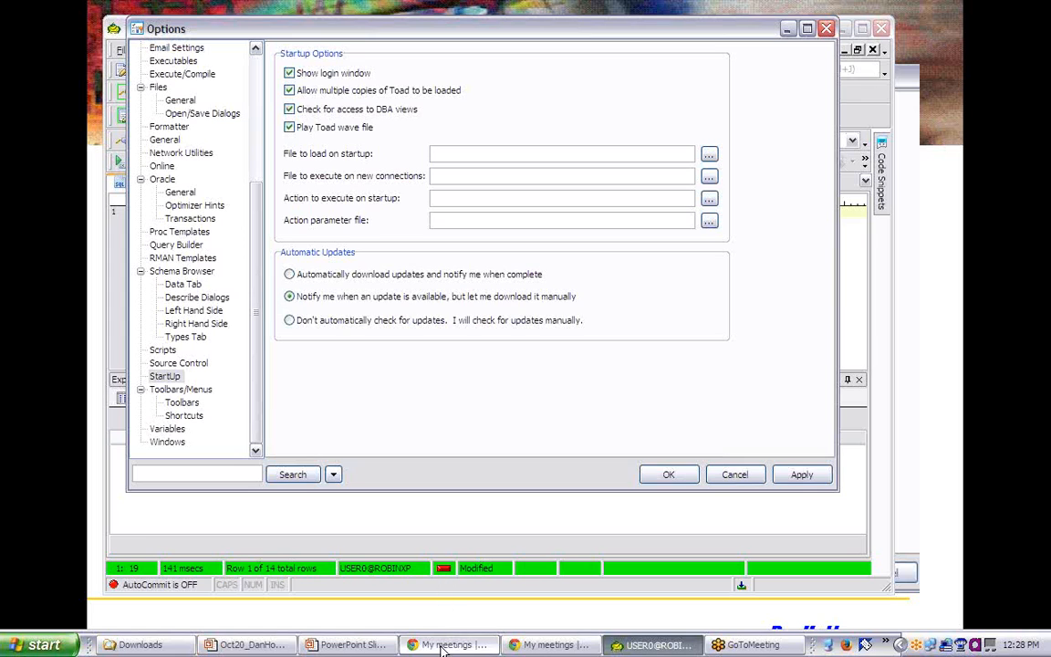
Step: Mark PLAN_TABLE on the PowerPoint slide about Oracle options, and open the Oracle General options in Toad
left_click(346, 644)
left_click(347, 529)
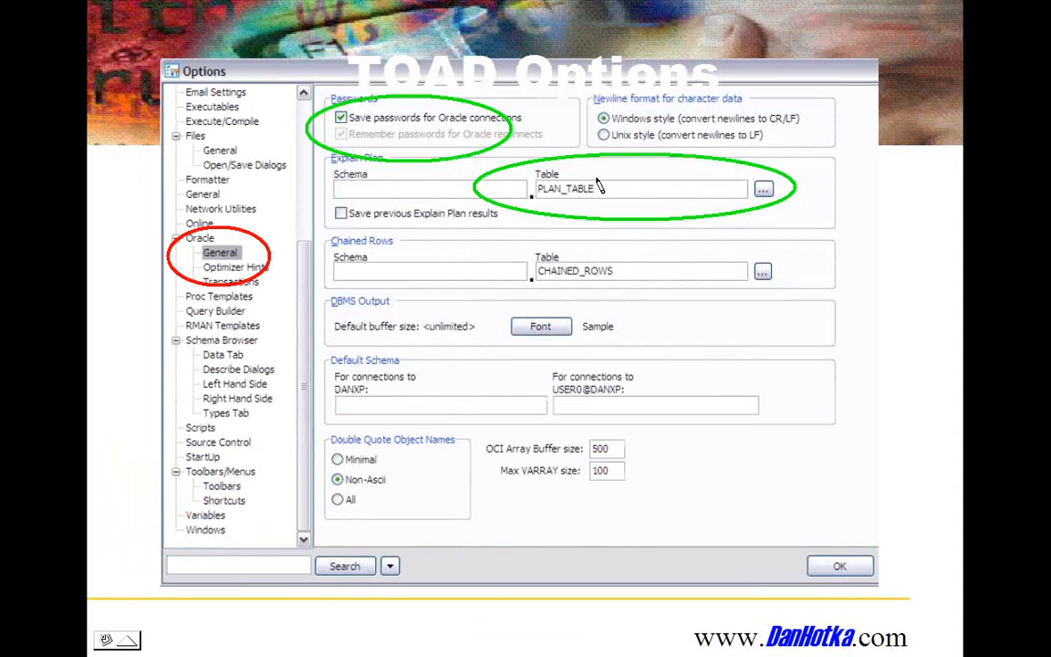
left_click_drag(539, 199, 599, 200)
key("alt+Tab")
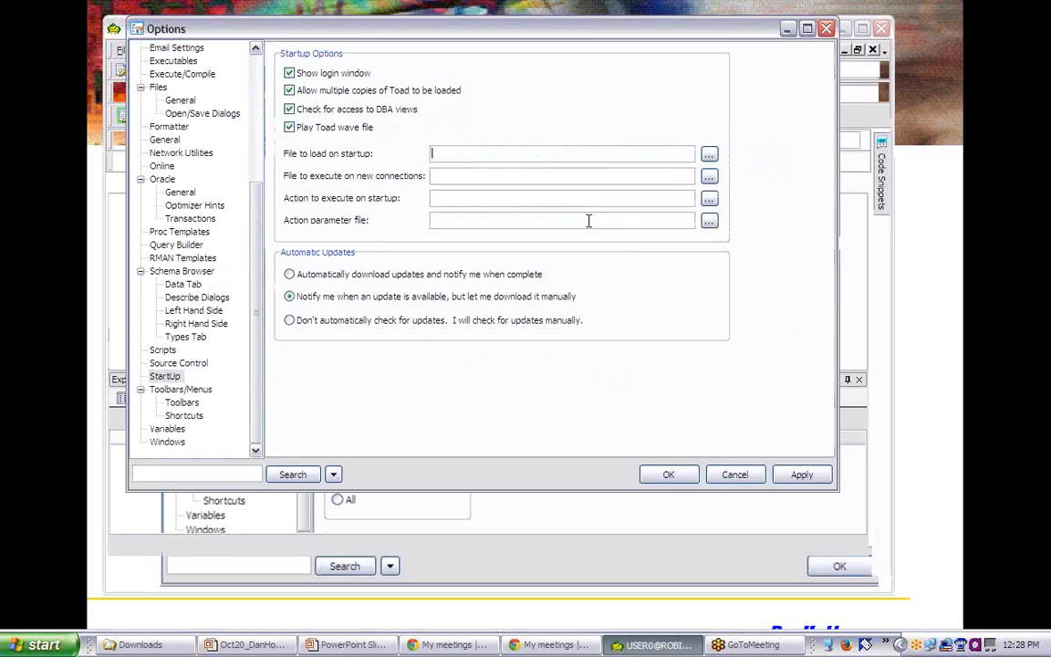
left_click(181, 192)
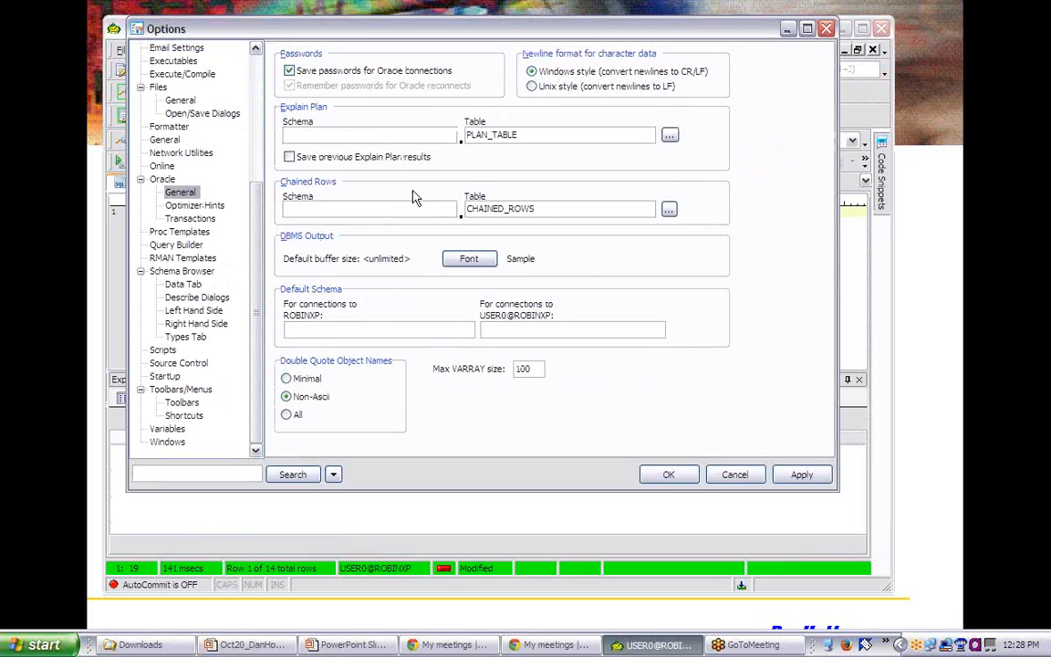
Step: Try TOAD_PLAN_TABLE as the Explain Plan table name and remove the TOAD_ prefix again
left_click(468, 134)
type("TOAD_")
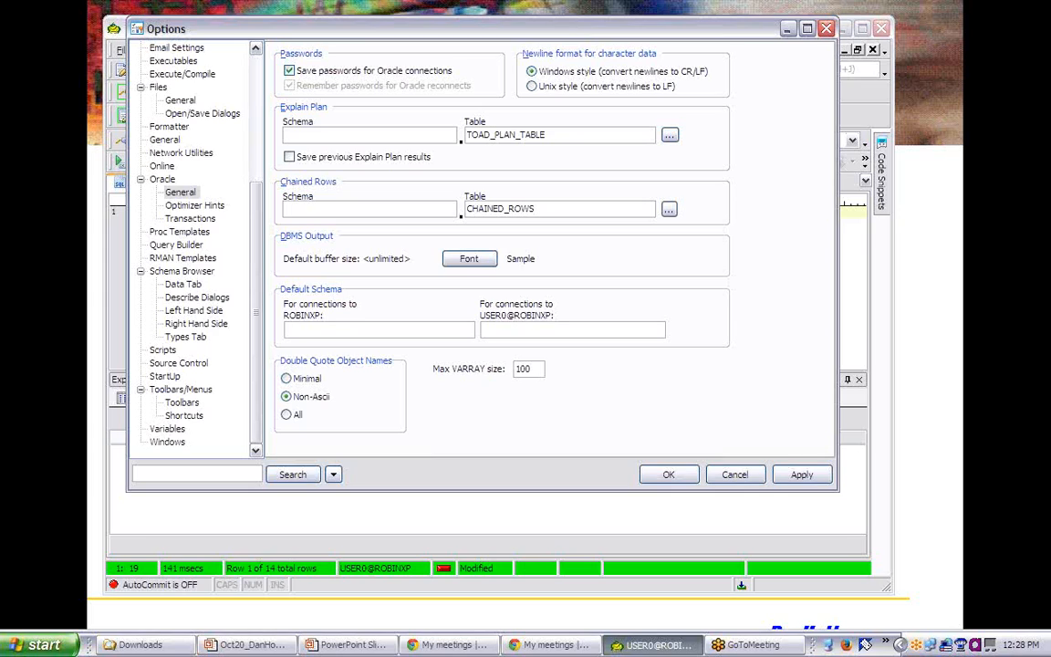
left_click(493, 134)
key("BackSpace")
key("BackSpace")
key("BackSpace")
key("BackSpace")
key("BackSpace")
Step: Try SYS as the Explain Plan schema with a $ suffix on the table name, and remove both entries
left_click(524, 135)
type("$")
left_click(446, 135)
type("SYS")
left_click(534, 135)
key("BackSpace")
left_click_drag(316, 136, 239, 135)
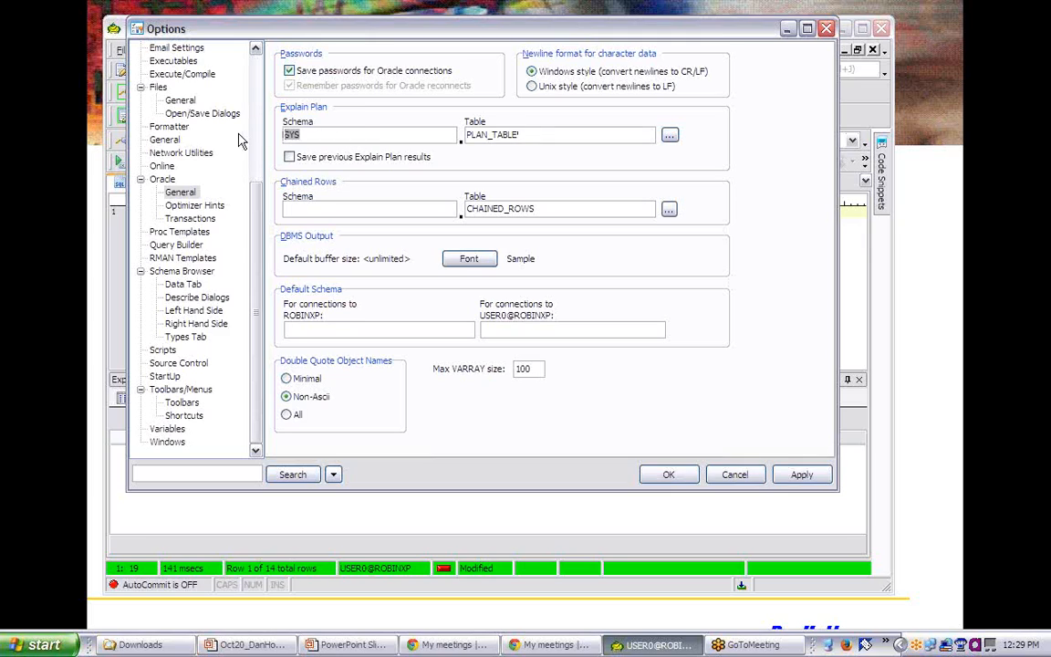
key("Delete")
Step: Switch to the PowerPoint Data Grids slide, underline the memory limit and scientific notation settings, and circle the date format
left_click(382, 646)
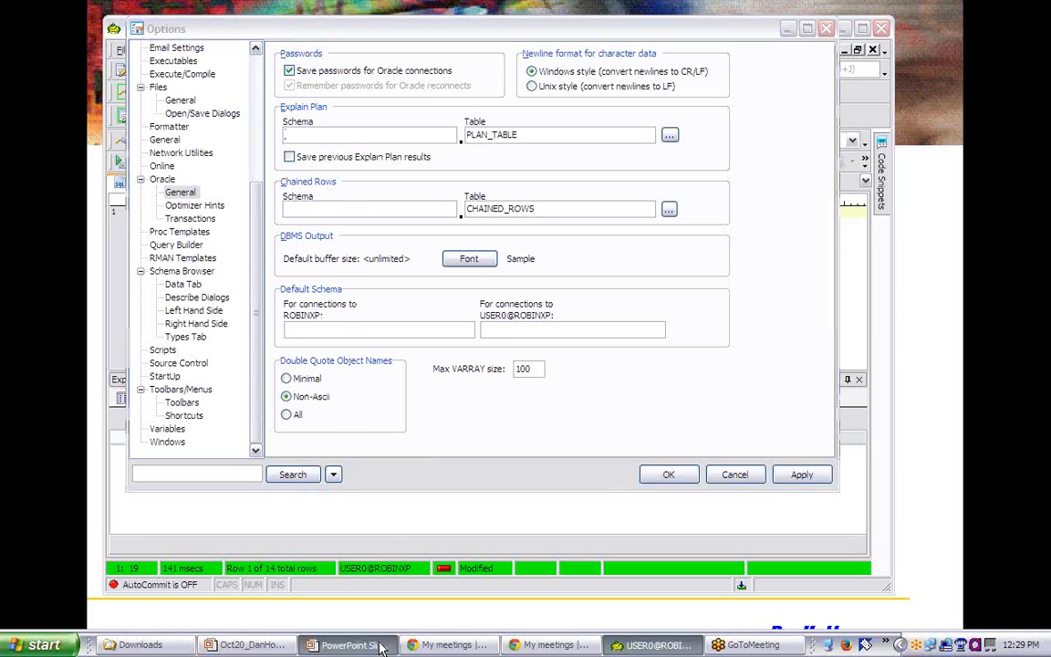
left_click(356, 536)
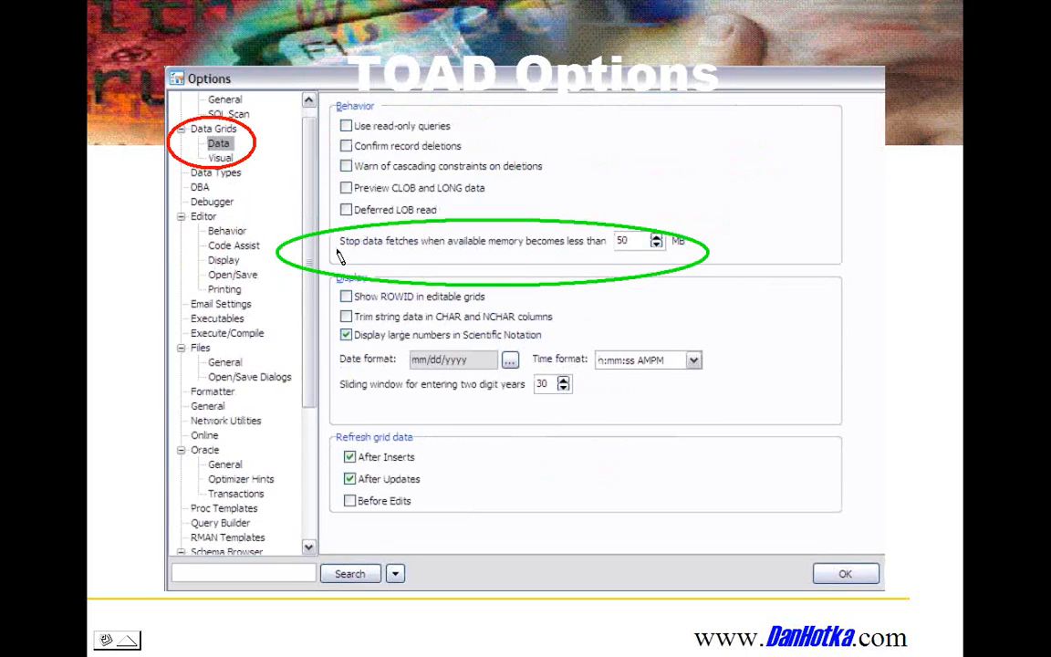
left_click_drag(337, 258, 607, 253)
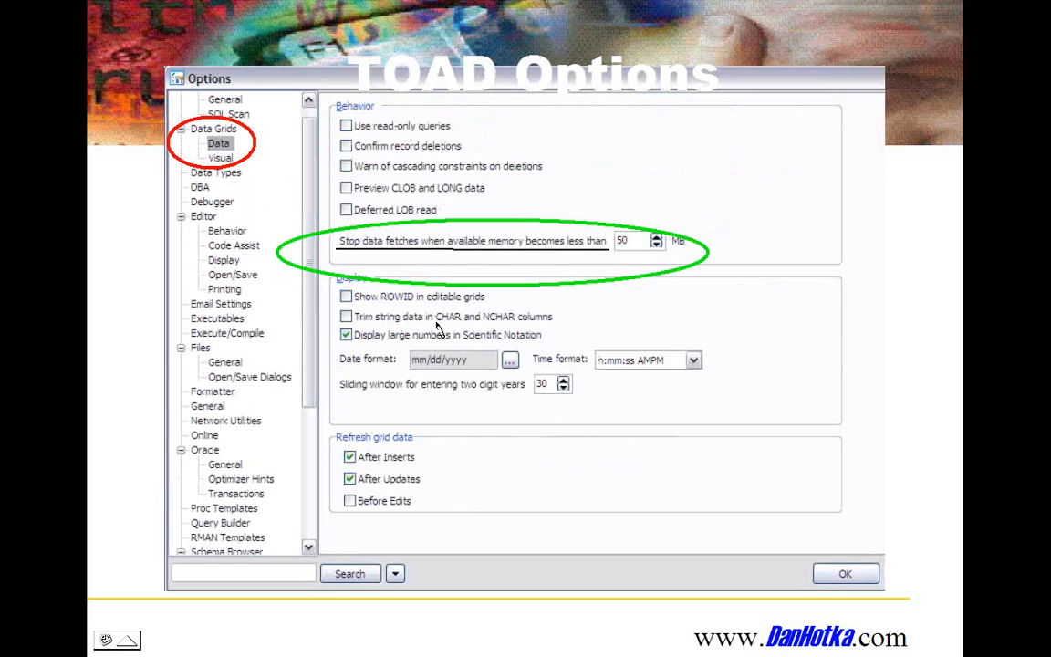
mouse_move(347, 342)
left_mouse_down()
mouse_move(478, 342)
mouse_move(474, 356)
left_mouse_up()
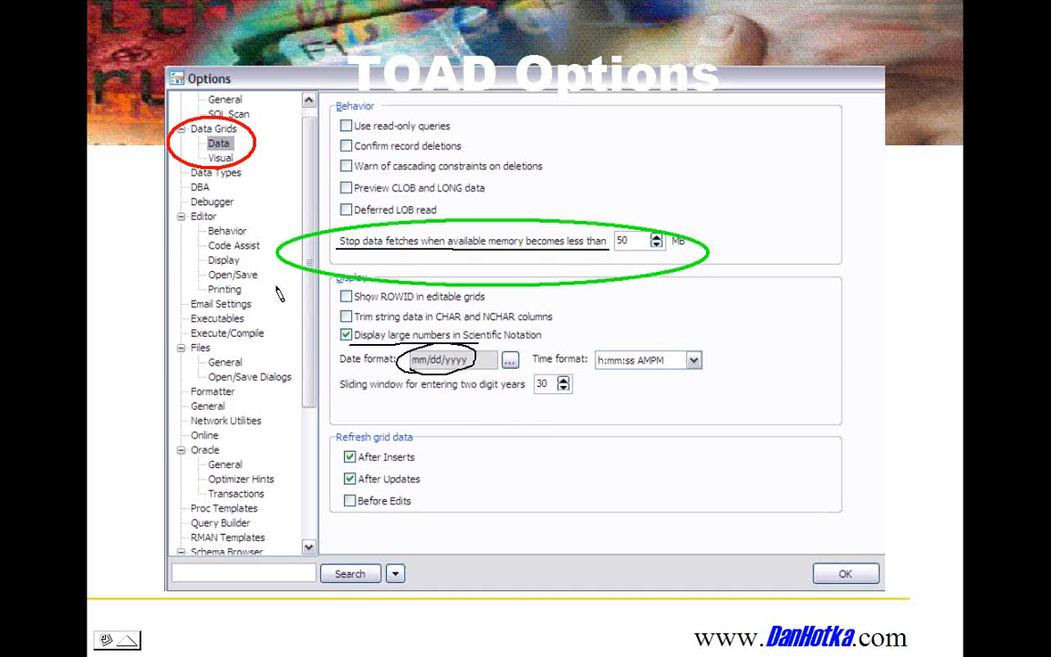
Step: Advance to the Data Types slide and underline that category, return to Toad, and cancel the Options dialog
key("Right")
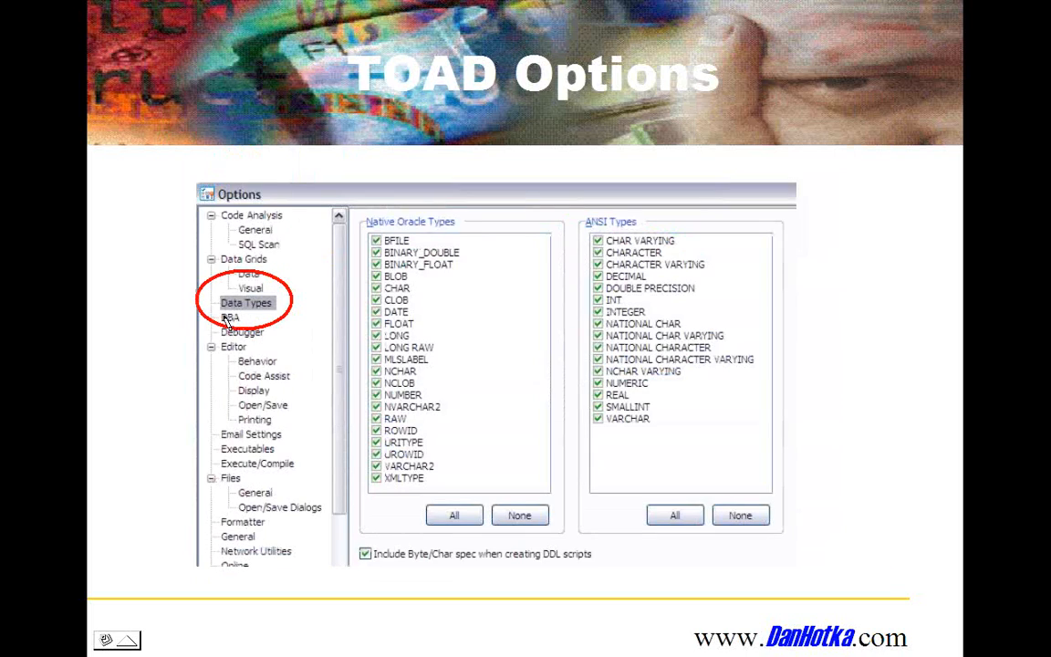
left_click_drag(216, 326, 285, 325)
key("alt+Tab")
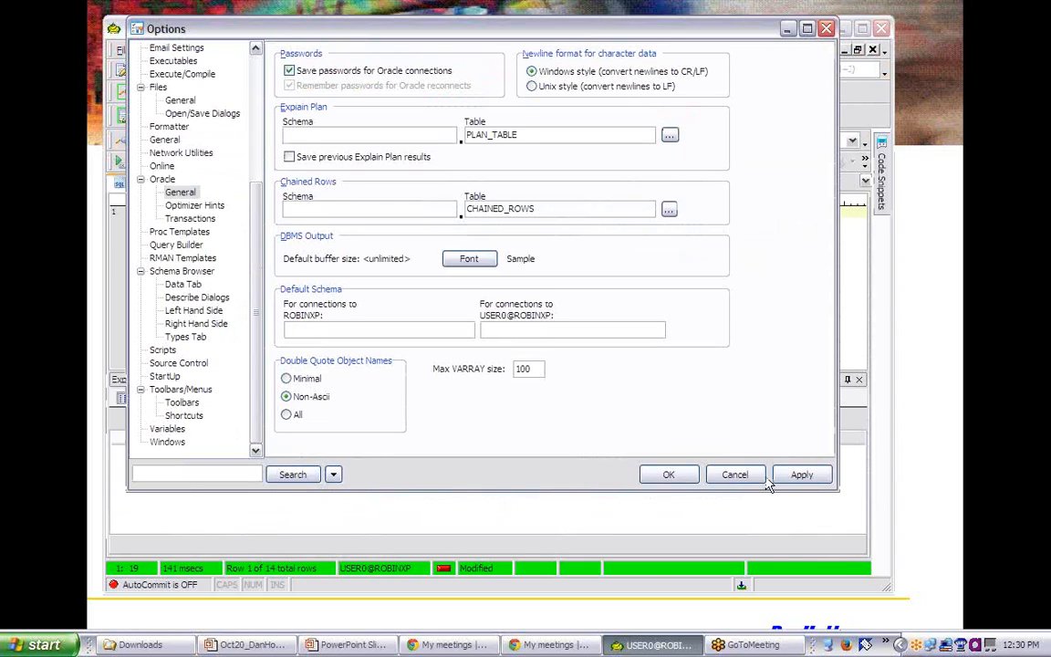
left_click(746, 476)
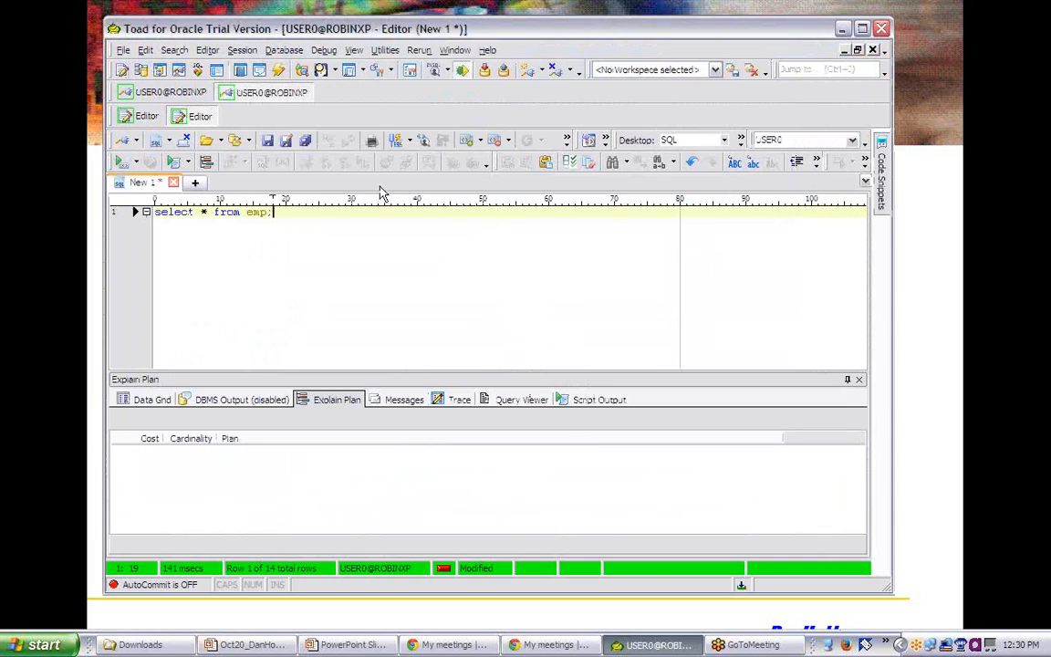
Step: Start creating a table named new_table in the USER0 schema with a first column named new_column
left_click(274, 51)
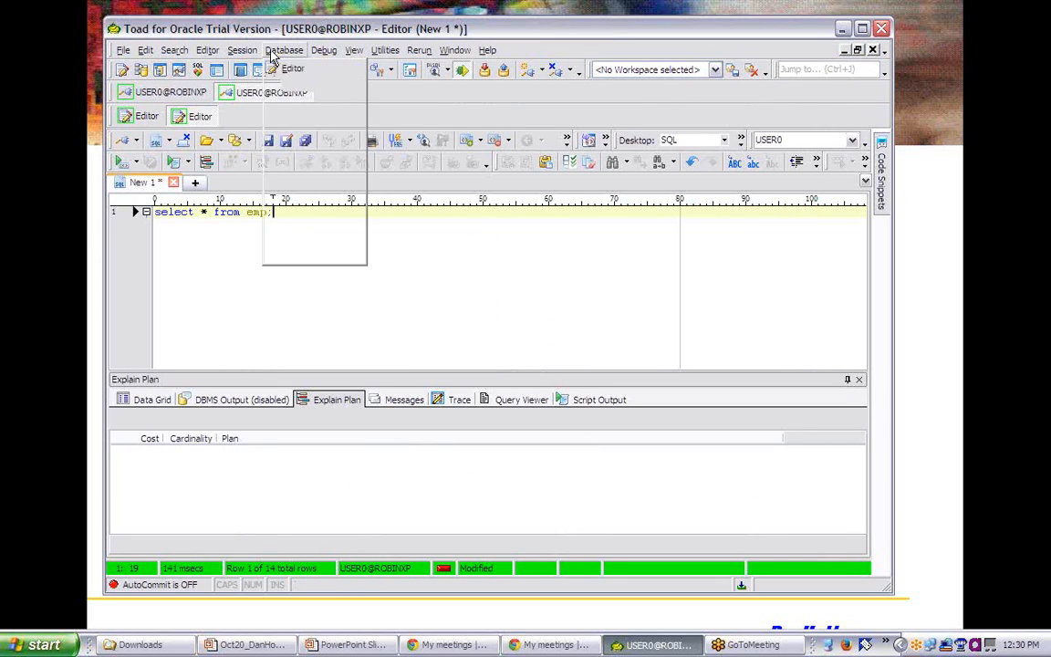
mouse_move(301, 139)
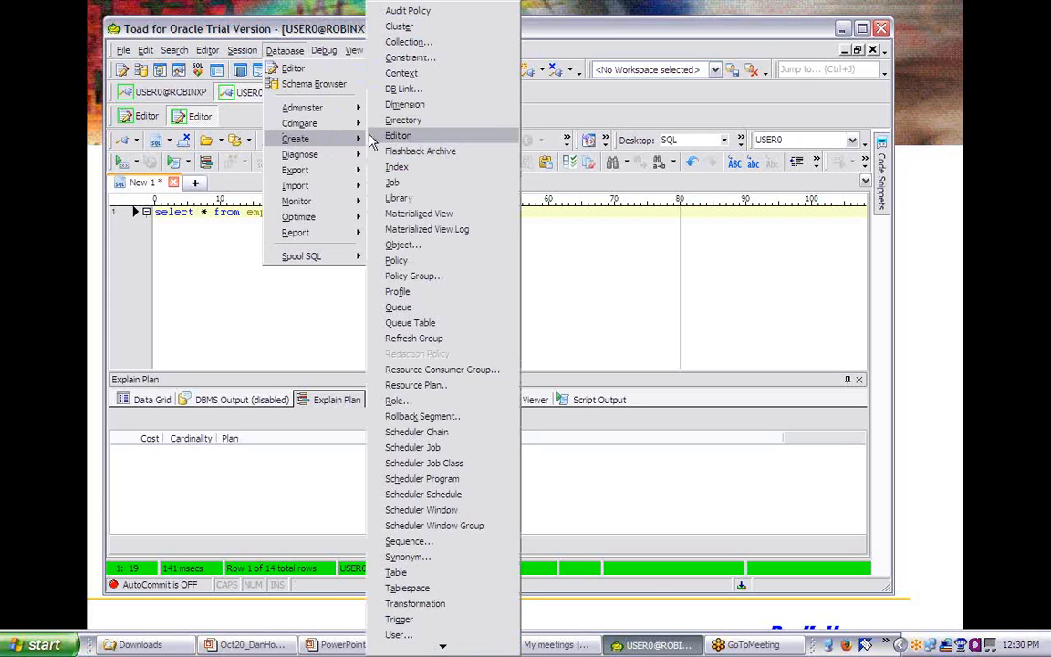
left_click(403, 574)
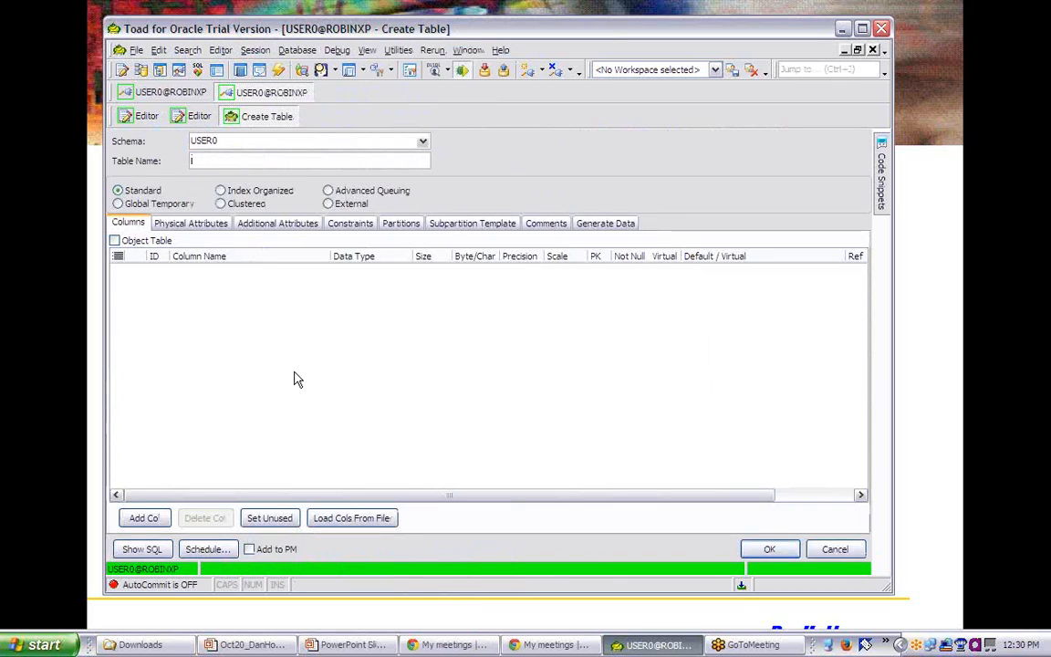
type("new_table")
left_click(193, 273)
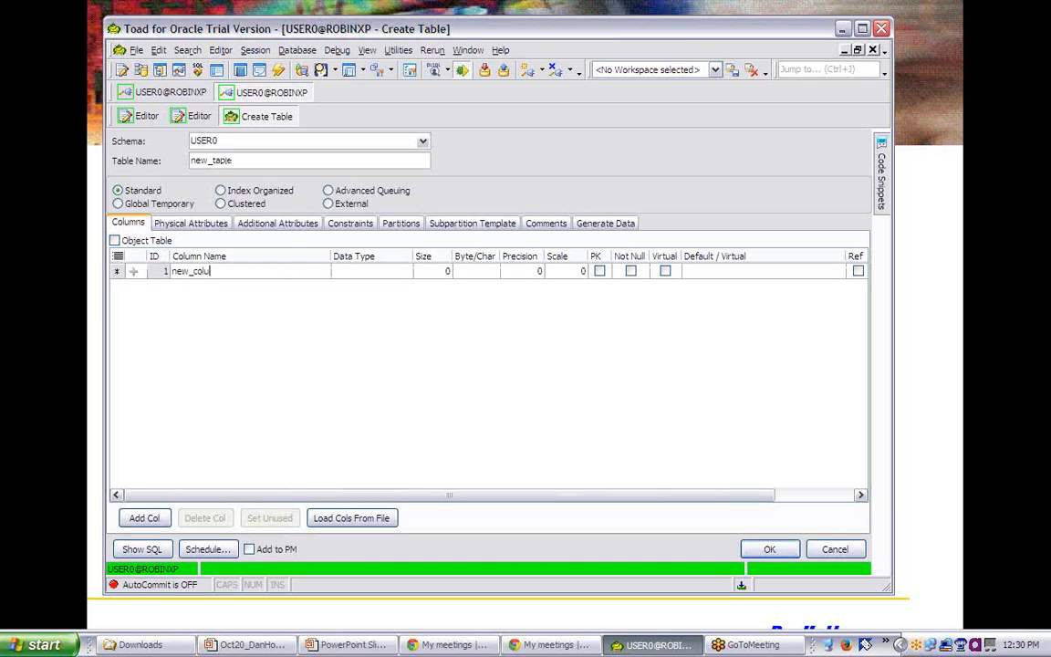
Step: Examine the data types available for new_column, and cancel the table creation without saving
left_click(369, 274)
left_click(404, 272)
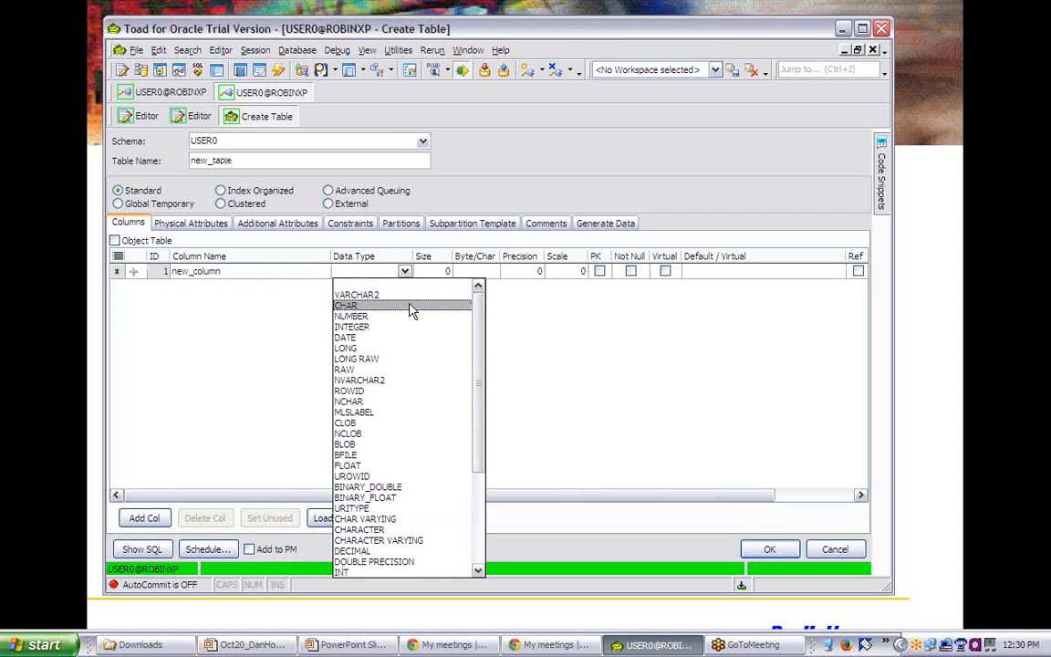
mouse_move(480, 358)
left_mouse_down()
mouse_move(479, 457)
mouse_move(479, 347)
left_mouse_up()
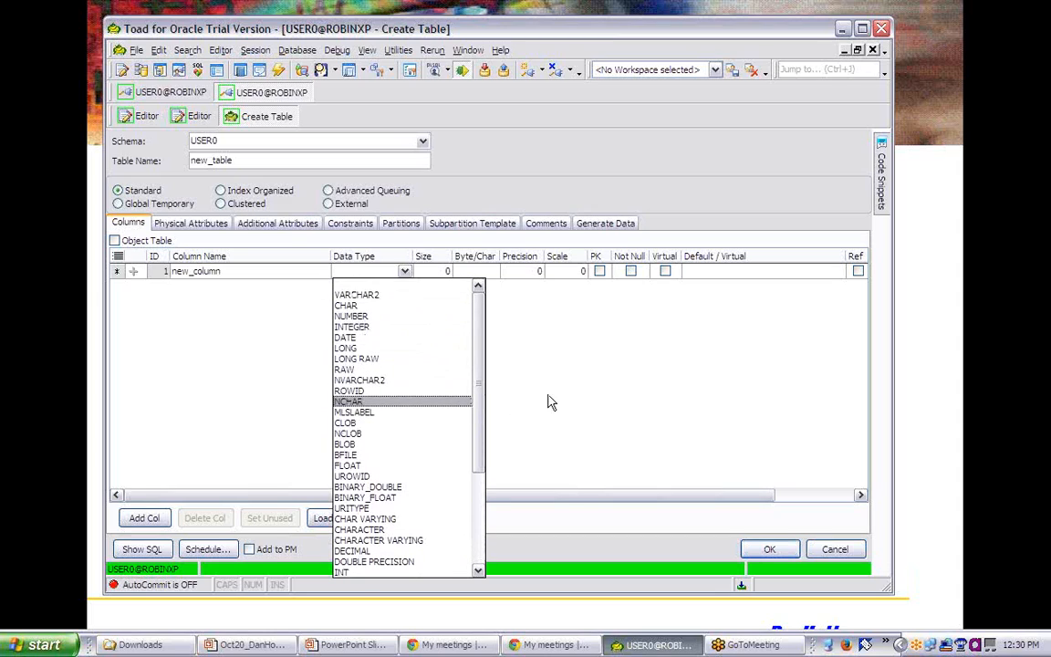
left_click(494, 358)
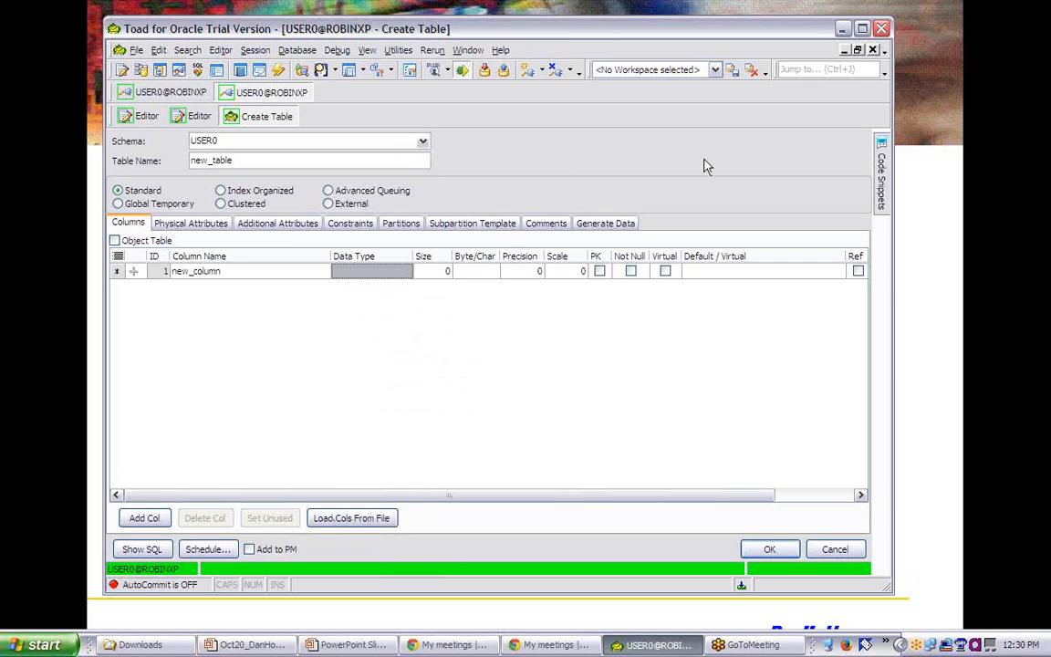
left_click(819, 552)
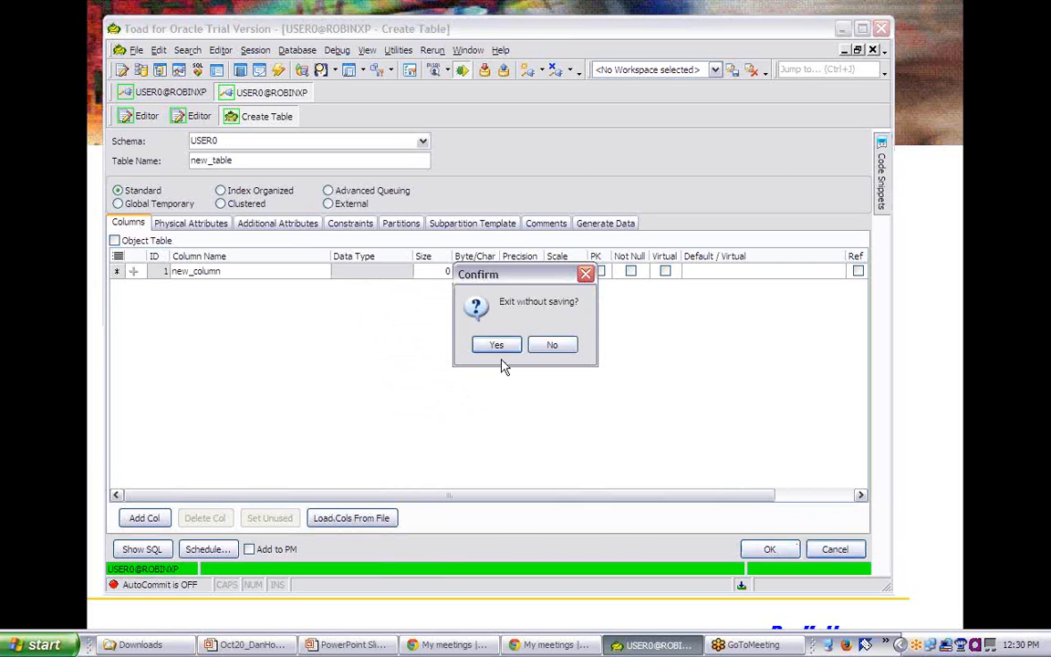
left_click(490, 345)
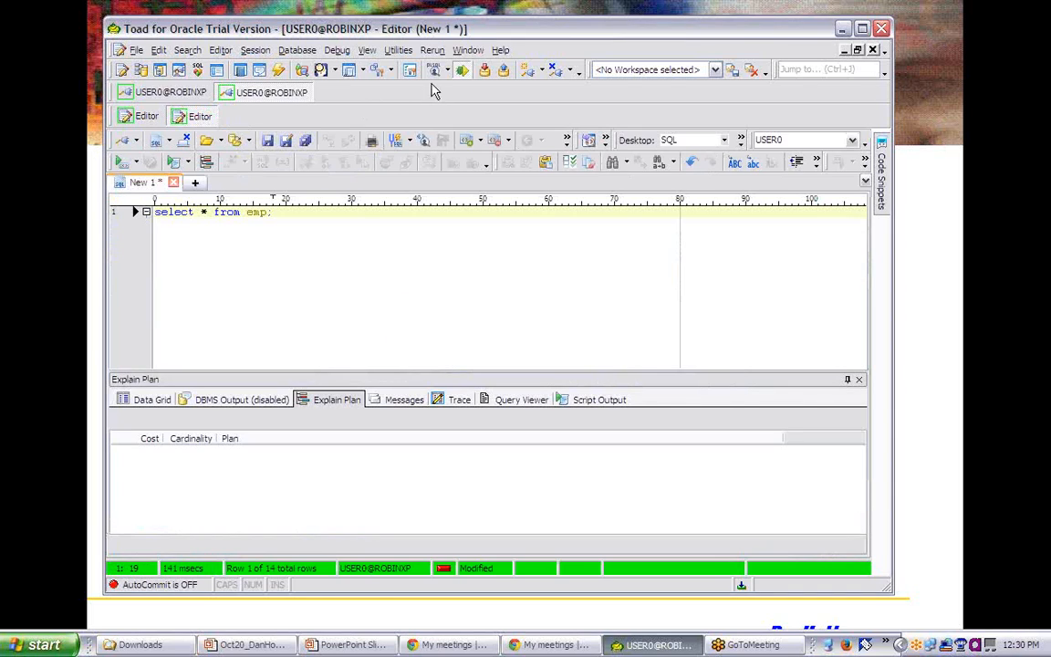
Step: Open Toad's Options dialog and show the Data Types category with its native Oracle and ANSI types
left_click(410, 73)
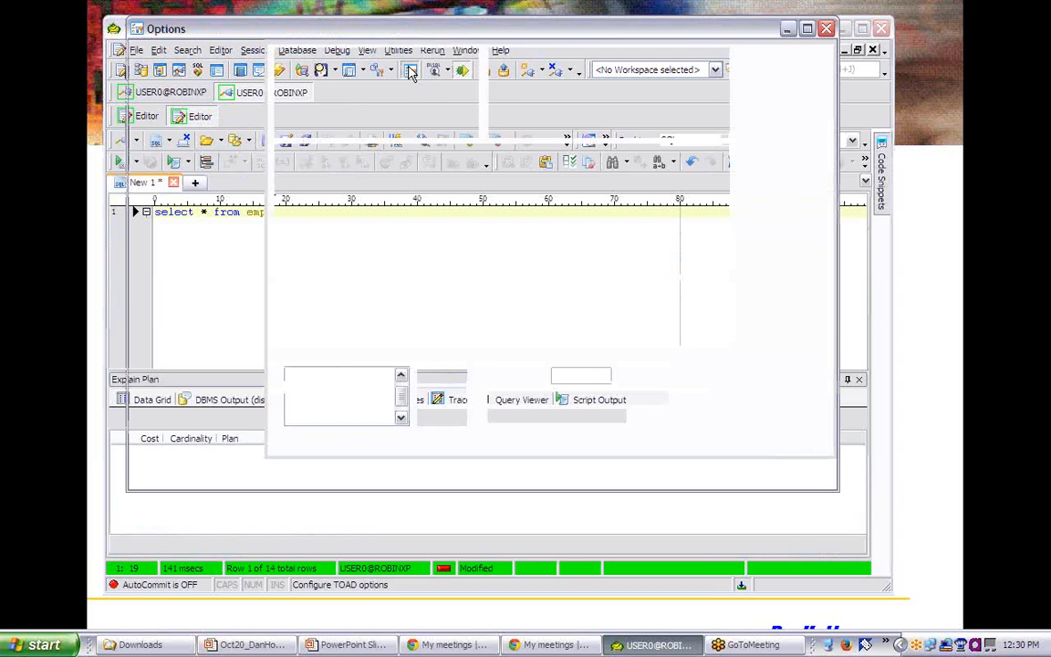
scroll(260, 133, "up", 3)
scroll(260, 133, "up", 3)
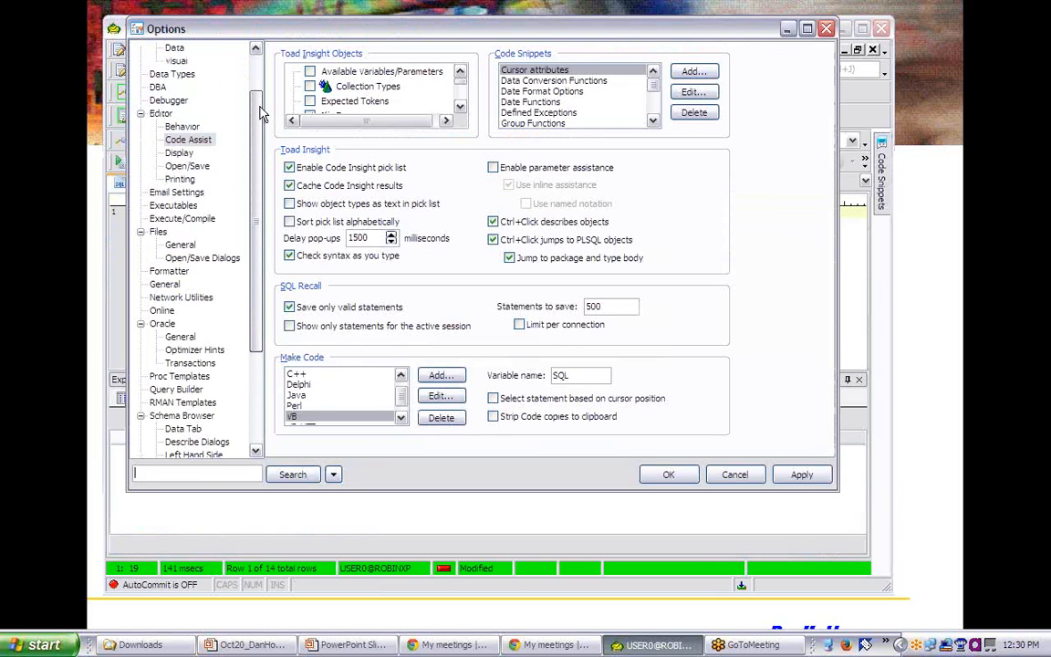
left_click(171, 87)
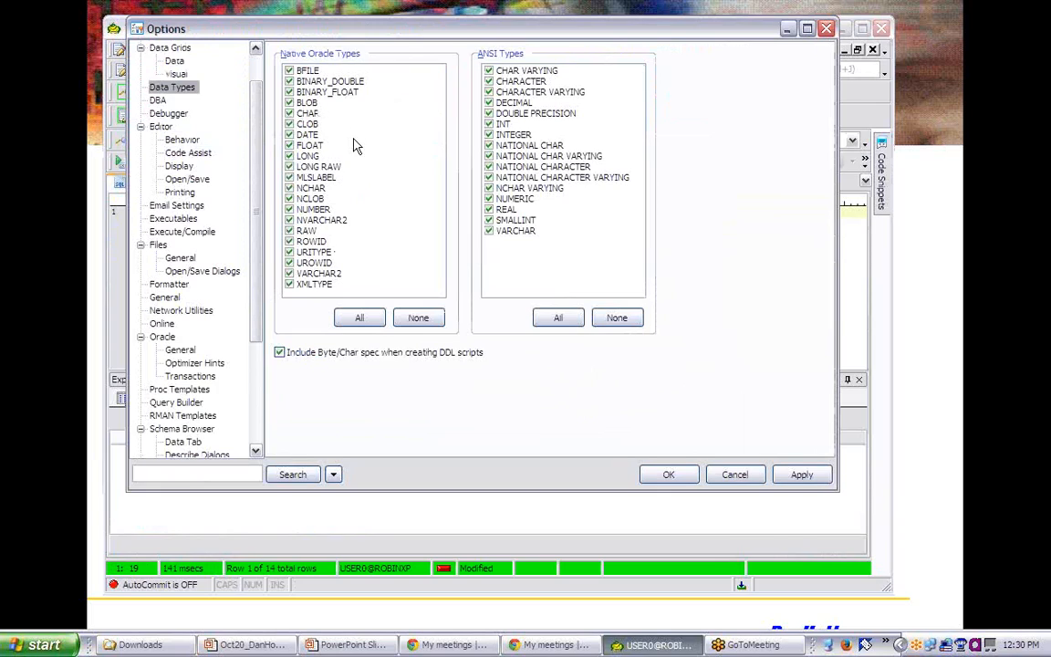
Step: Switch to the PowerPoint presentation and advance to the slide on the Editor Code Assist options
left_click(347, 644)
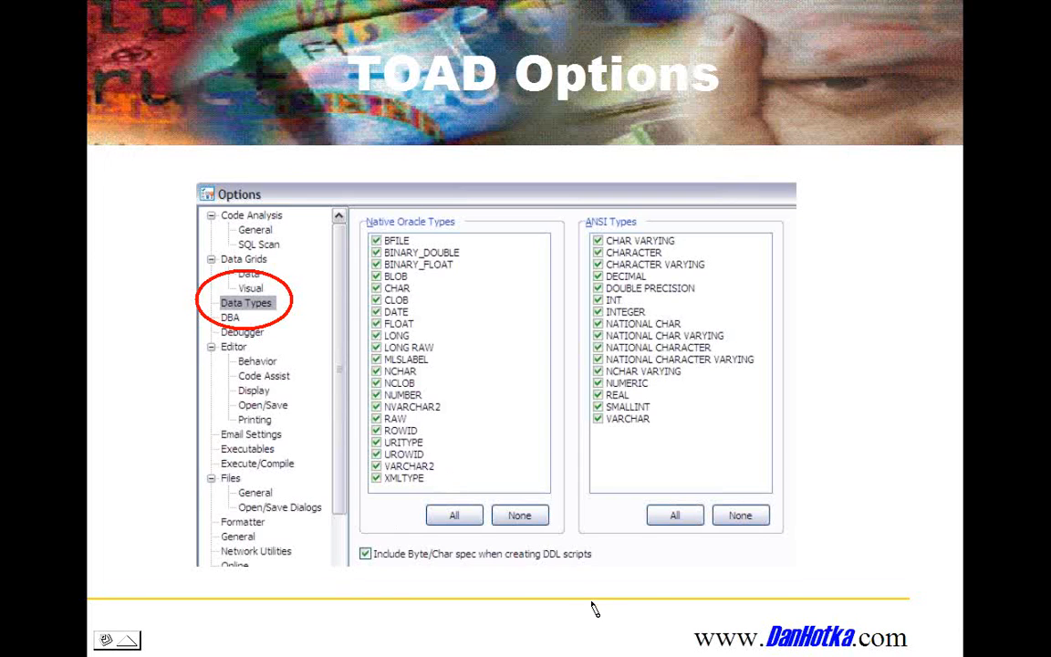
left_click(594, 607)
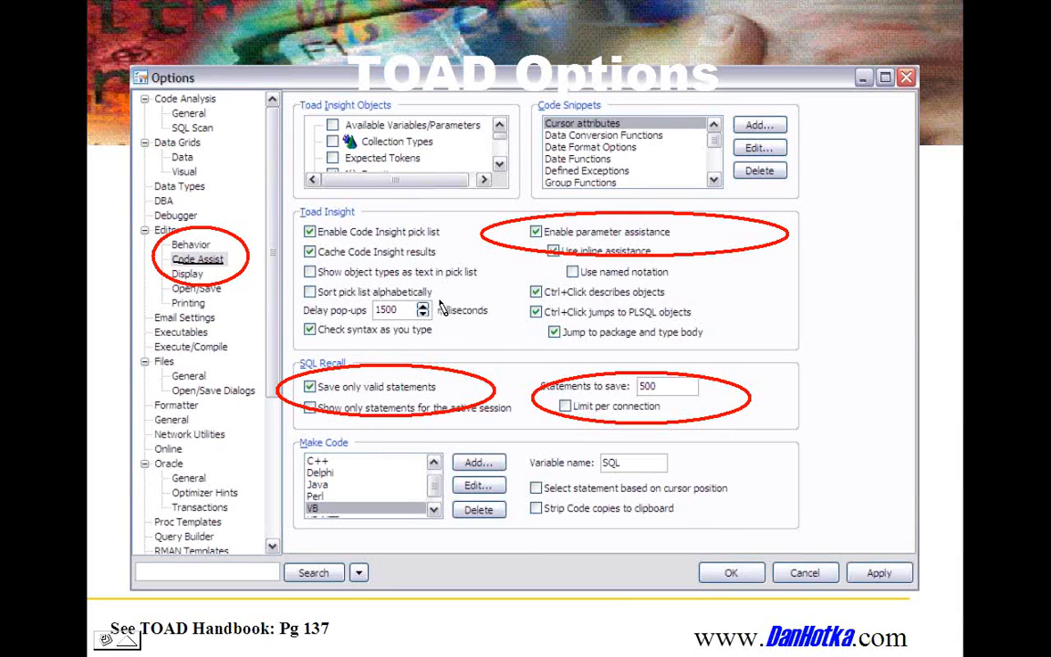
Step: Return to Toad, examine the Editor Code Assist options, and cancel the Options dialog
key("alt+Tab")
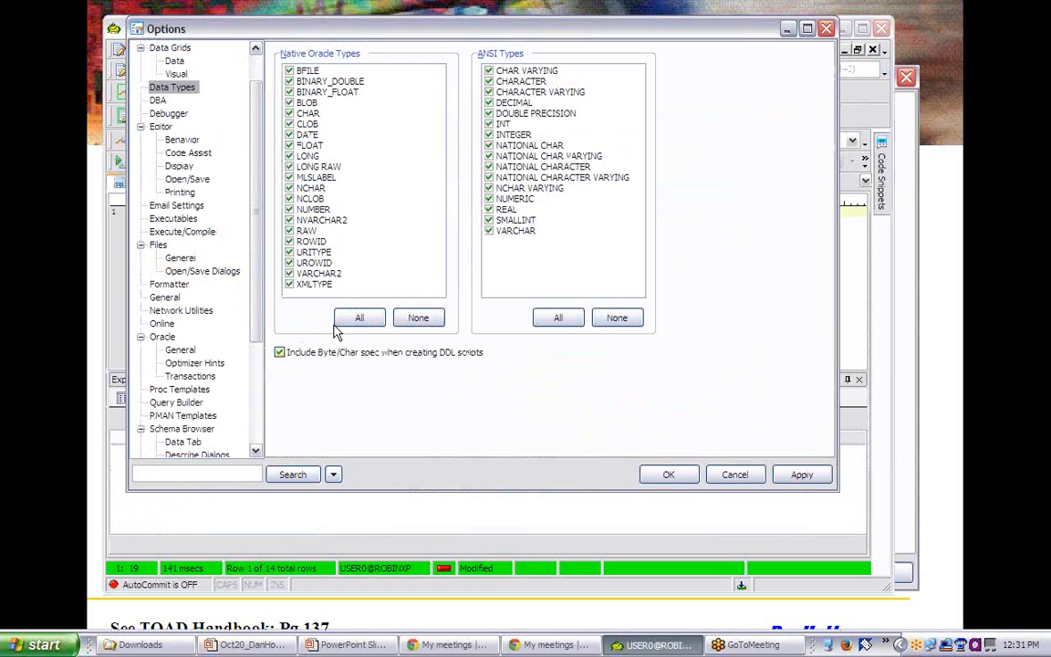
left_click(170, 152)
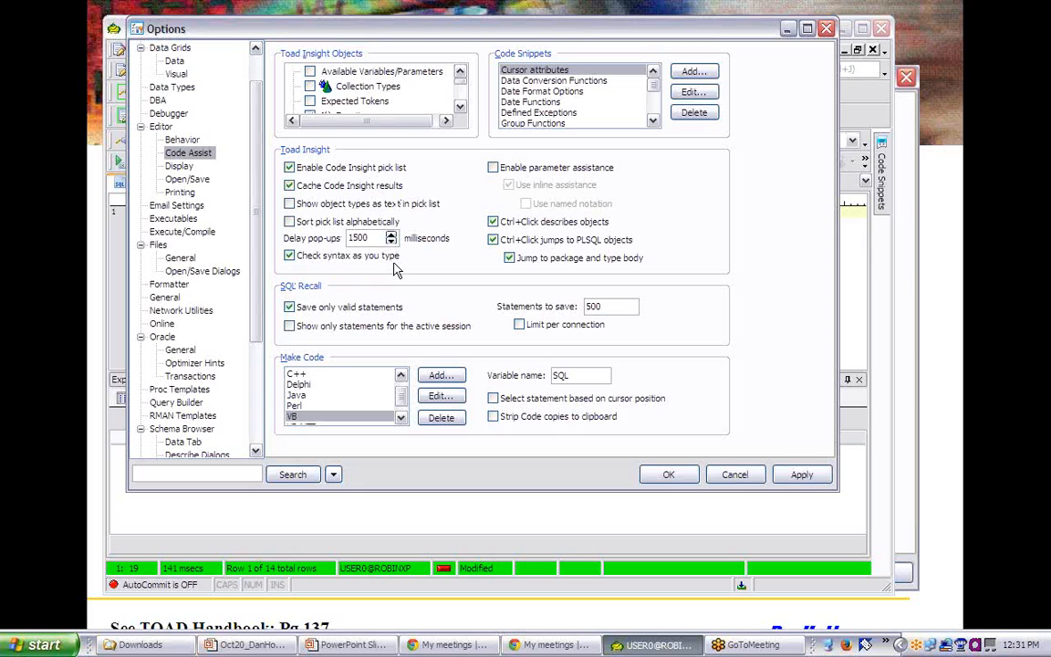
left_click(493, 222)
left_click(735, 475)
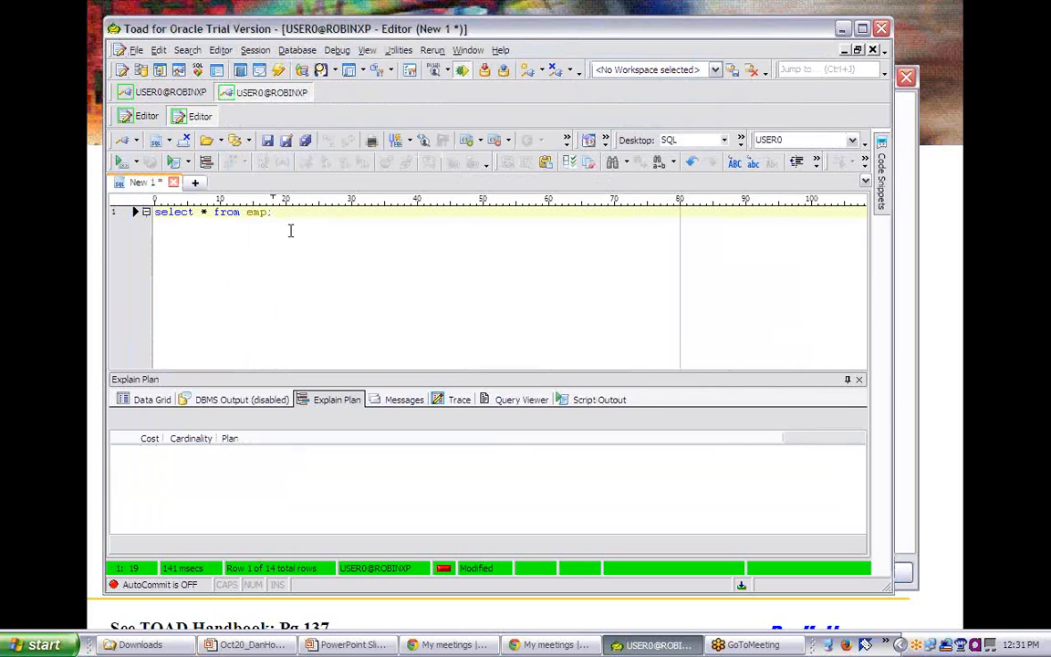
Step: Change the end of the query to "emp." to bring up the column pick list, and dismiss it without choosing a column
key("BackSpace")
key("BackSpace")
key("BackSpace")
type("mp.")
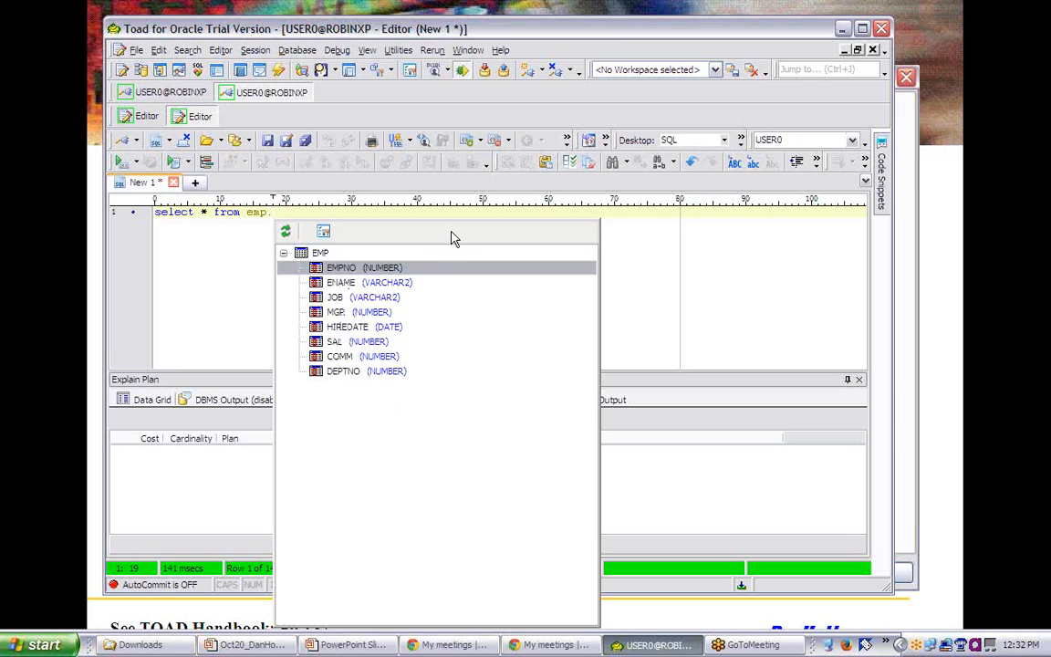
left_click(621, 257)
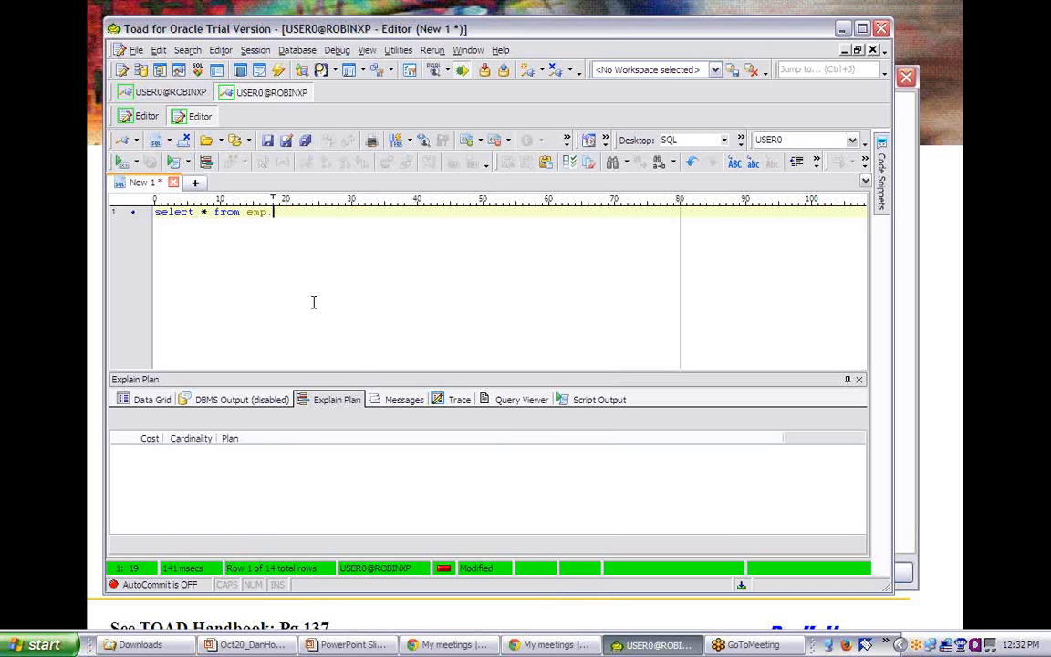
Step: Switch to PowerPoint, advance to the Executables slide, underline the TKProf label and path, and circle the notepad.exe editor entry
left_click(349, 644)
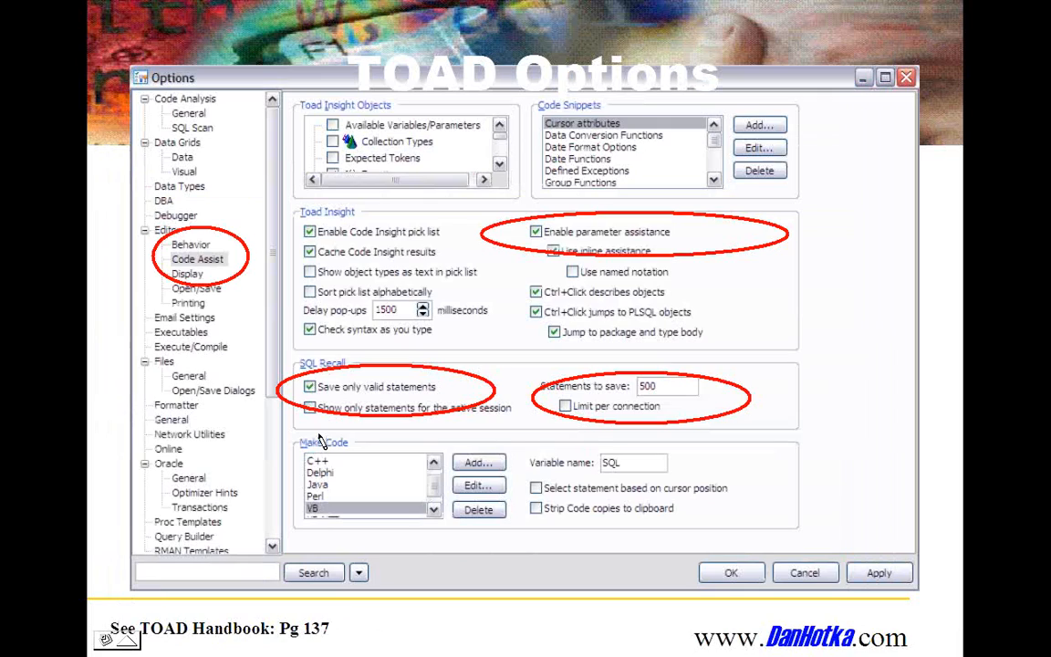
left_click(359, 258)
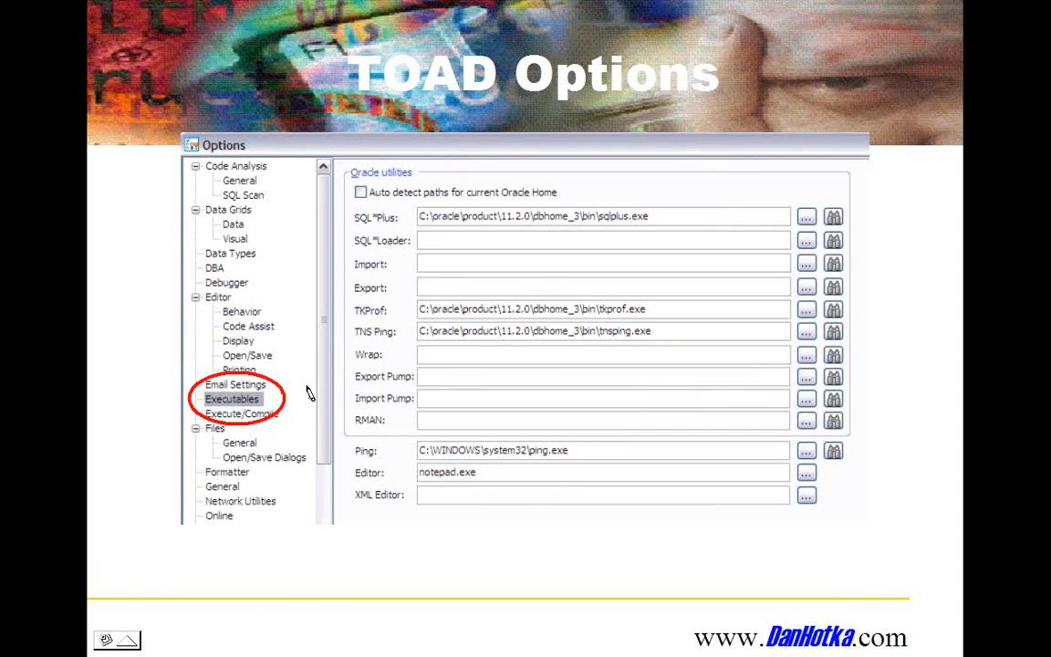
left_click(363, 326)
left_click_drag(422, 319, 650, 325)
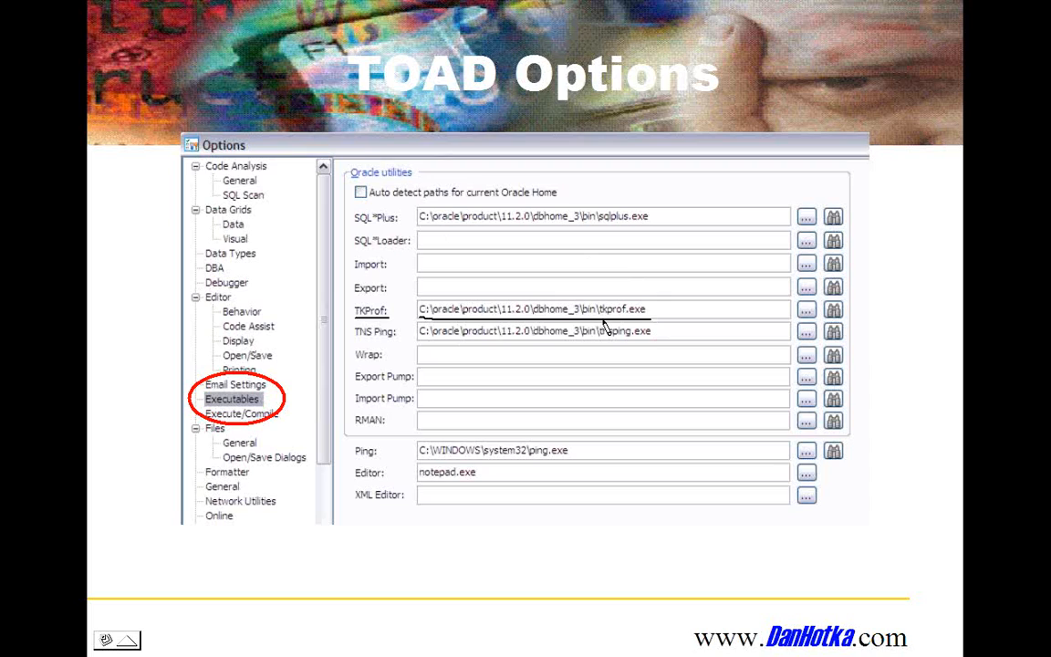
mouse_move(407, 484)
left_mouse_down()
mouse_move(482, 469)
mouse_move(393, 484)
left_mouse_up()
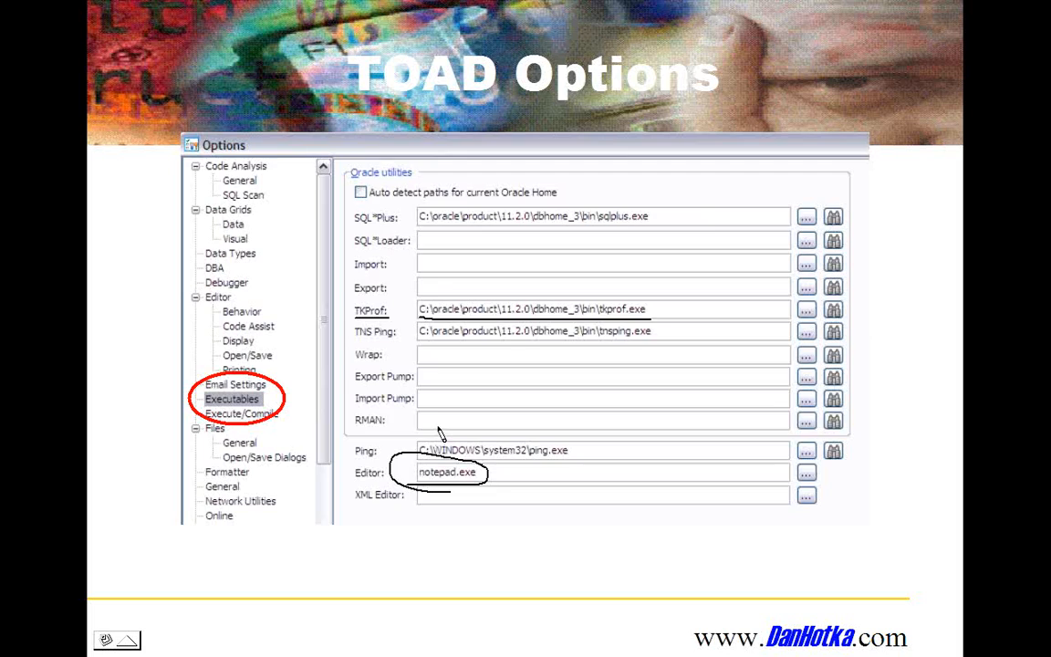
Step: Advance to the Transactions slide, return to Toad, and examine the Oracle Transactions options without saving any change
key("Right")
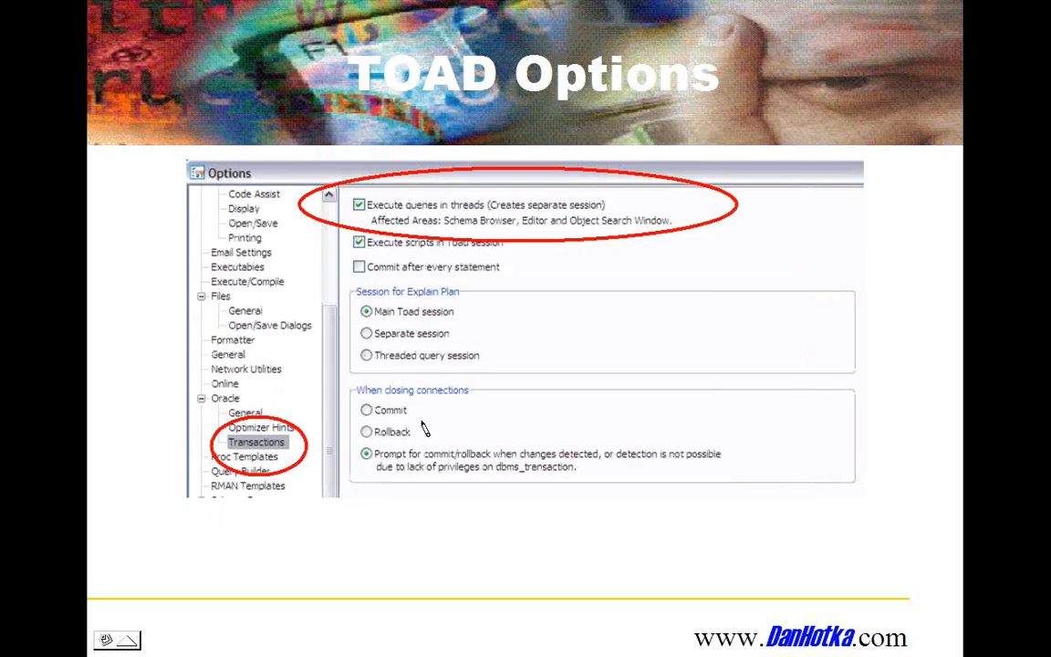
key("alt+Tab")
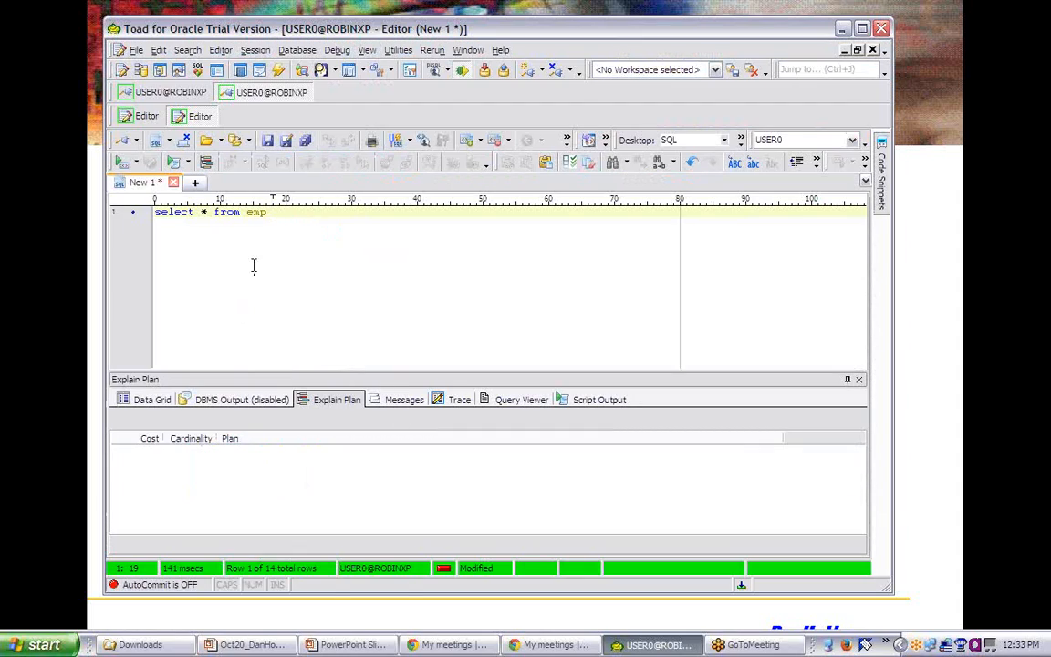
left_click(410, 71)
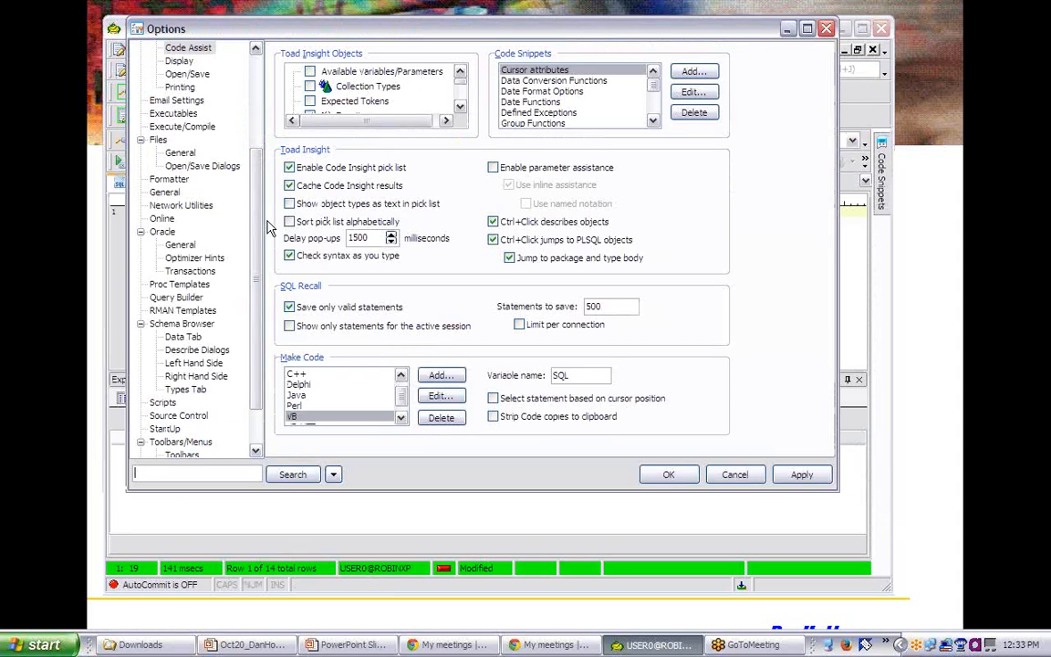
left_click(202, 272)
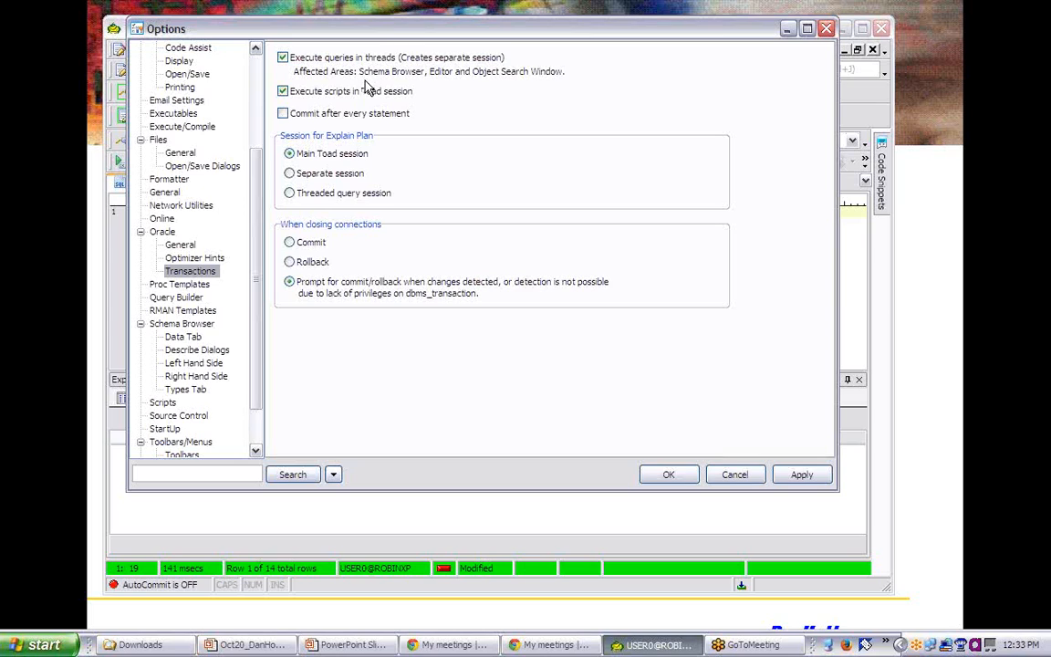
left_click(744, 481)
Step: Try to run the query that ends in "emp." and dismiss the error message
left_click(223, 219)
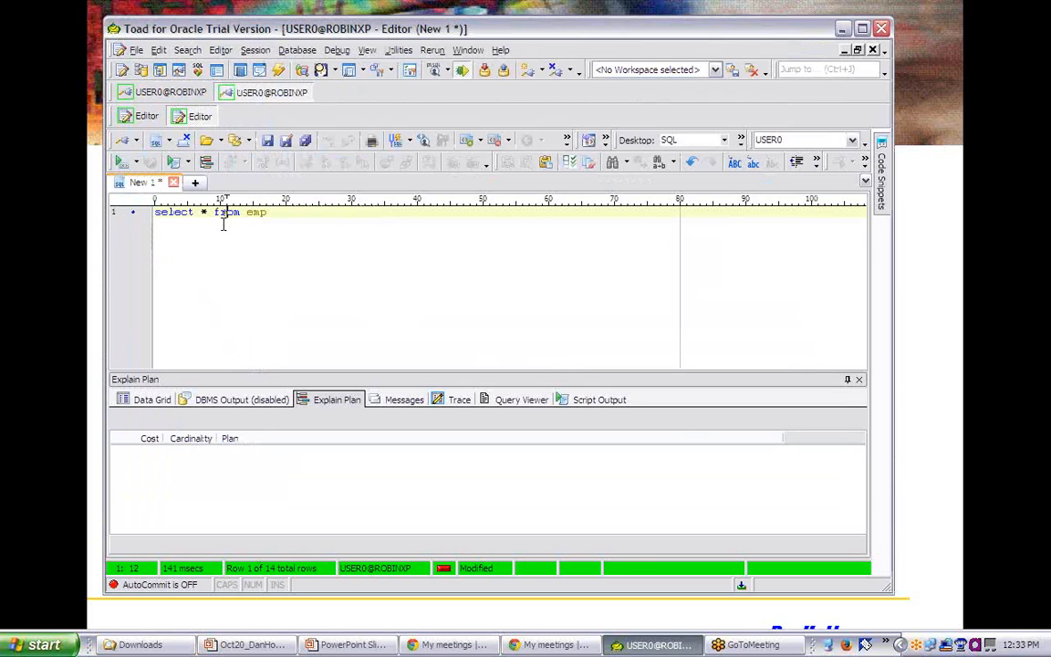
left_click(120, 167)
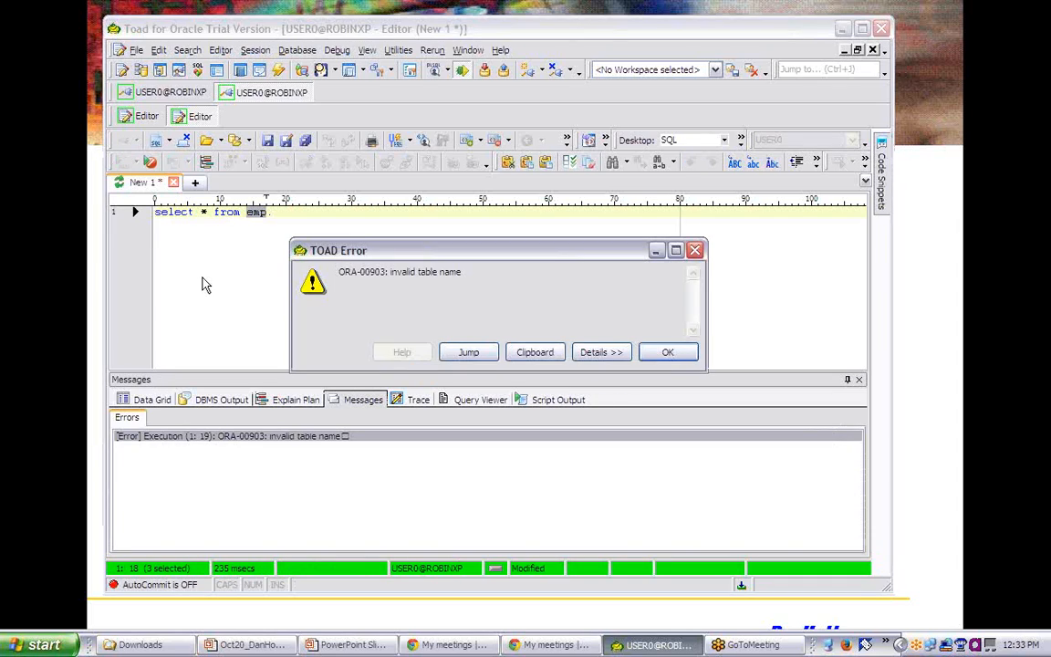
left_click(666, 354)
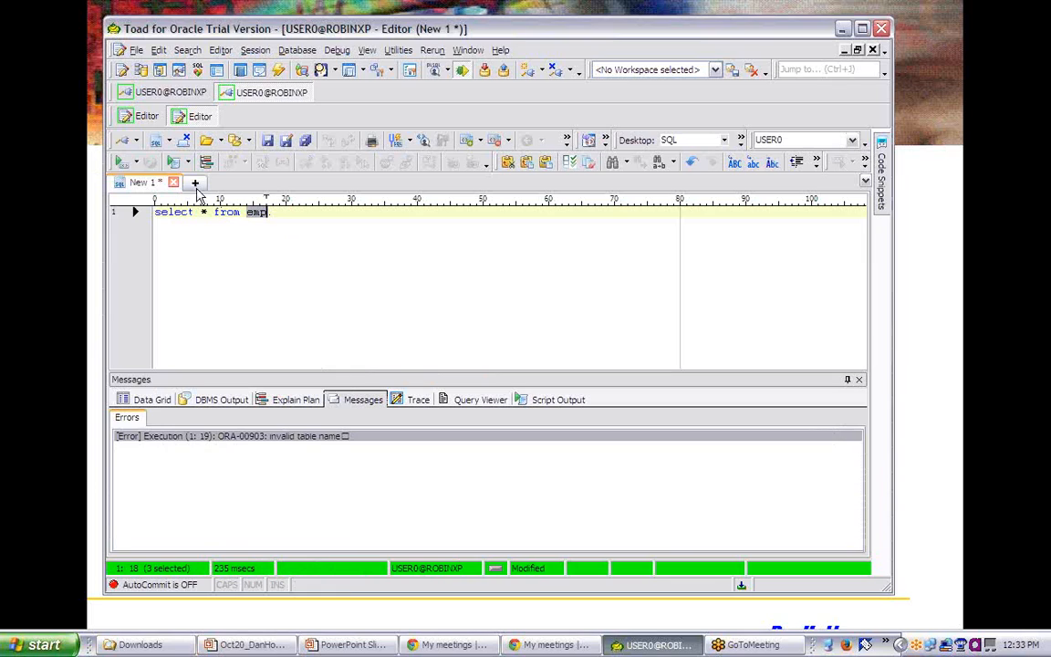
Step: Replace the query's trailing period with a semicolon and run "select * from emp;"
left_click(274, 212)
type(".")
key("BackSpace")
type(";")
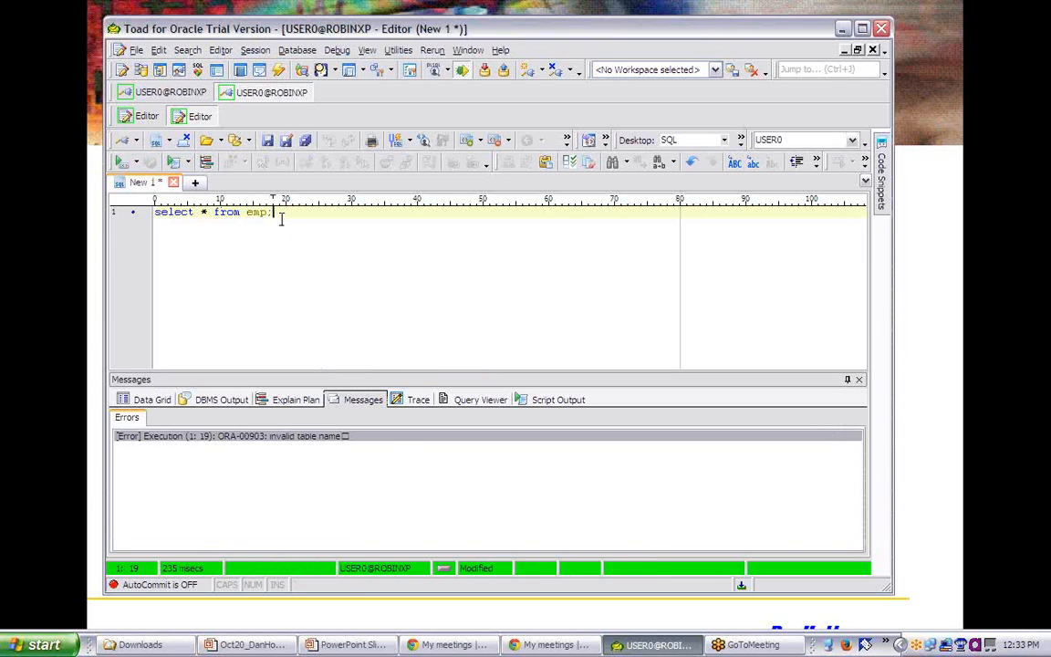
left_click(120, 161)
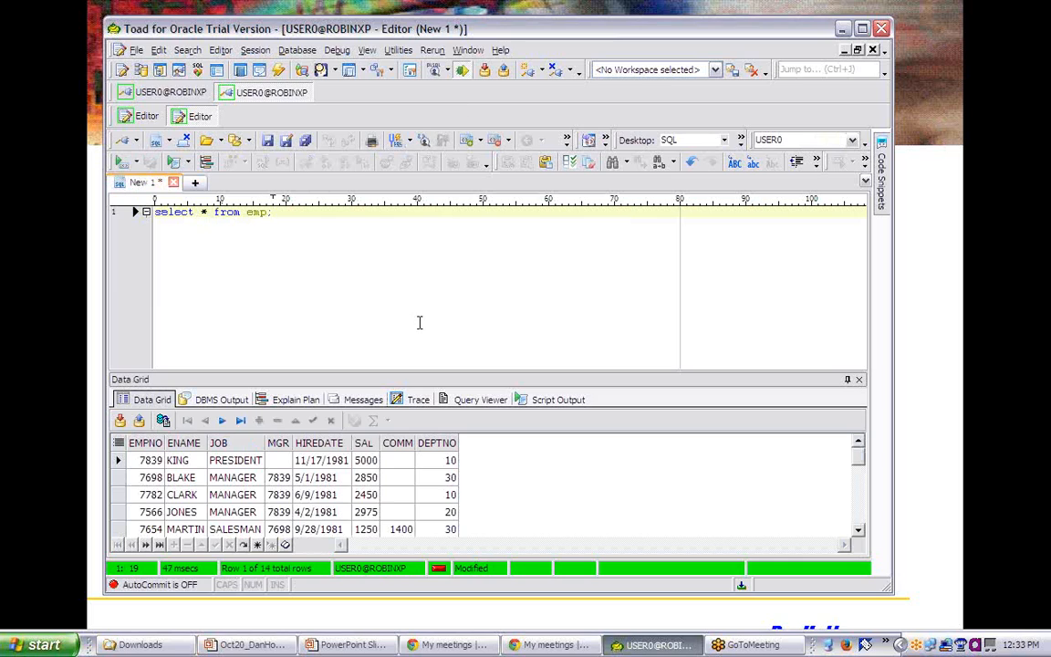
Step: Switch to the PowerPoint Transactions slide and underline the "Commit after every statement" option
left_click(353, 645)
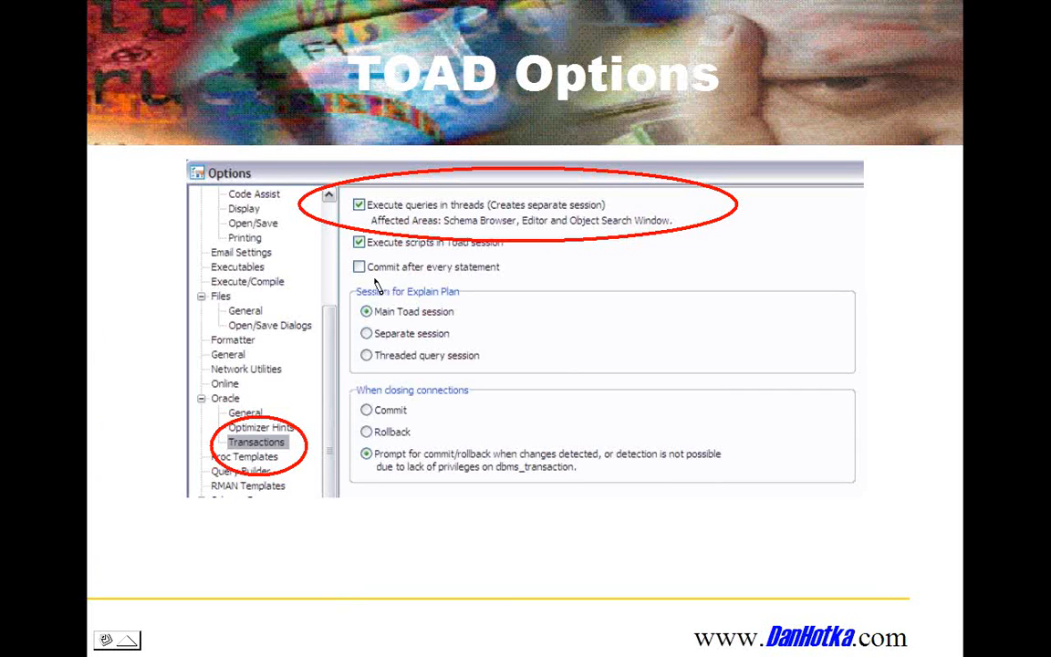
left_click_drag(355, 279, 508, 277)
Step: Return to Toad, open the Options dialog, and examine the Oracle Transactions settings for commits, Explain Plan sessions and closing connections
key("alt+Tab")
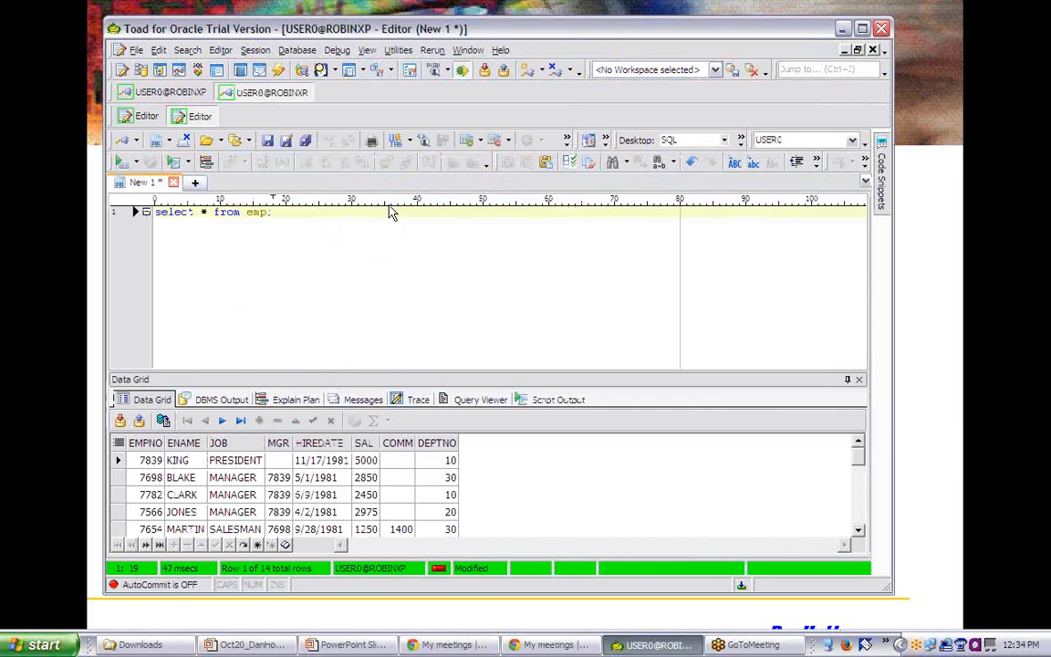
left_click(410, 73)
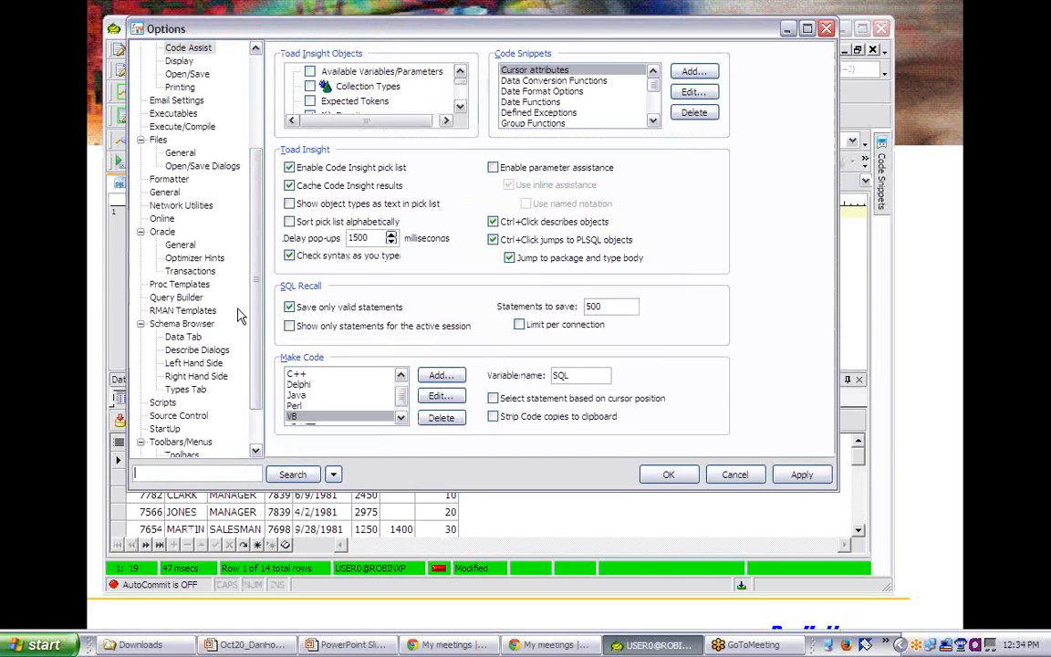
left_click(188, 271)
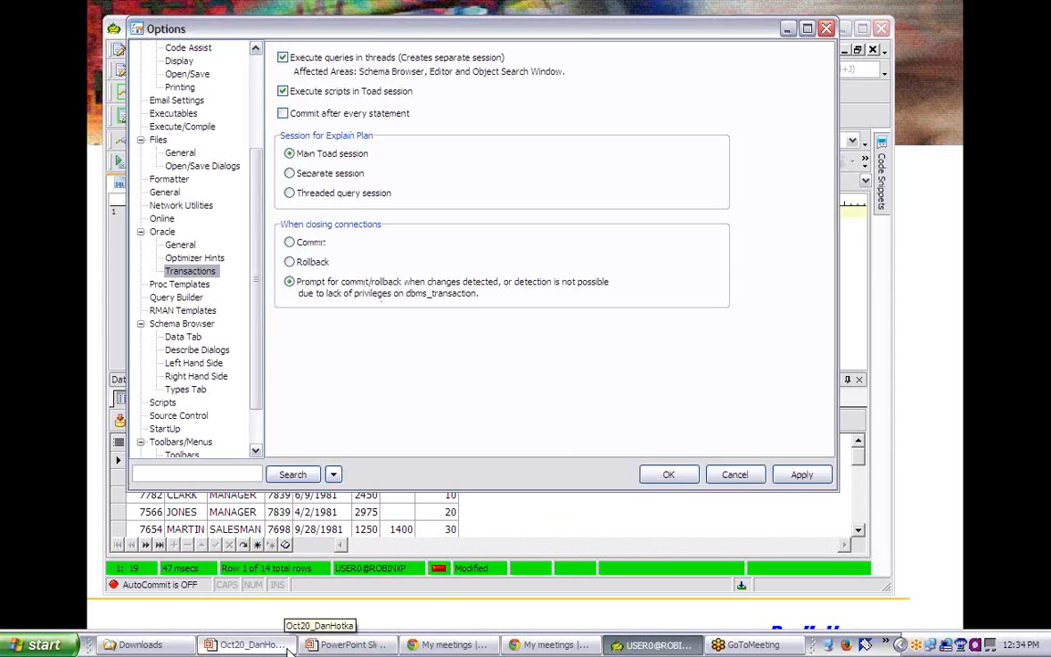
Step: Switch to PowerPoint and advance past the General options slide to the slide on searching the options
left_click(351, 646)
left_click(380, 374)
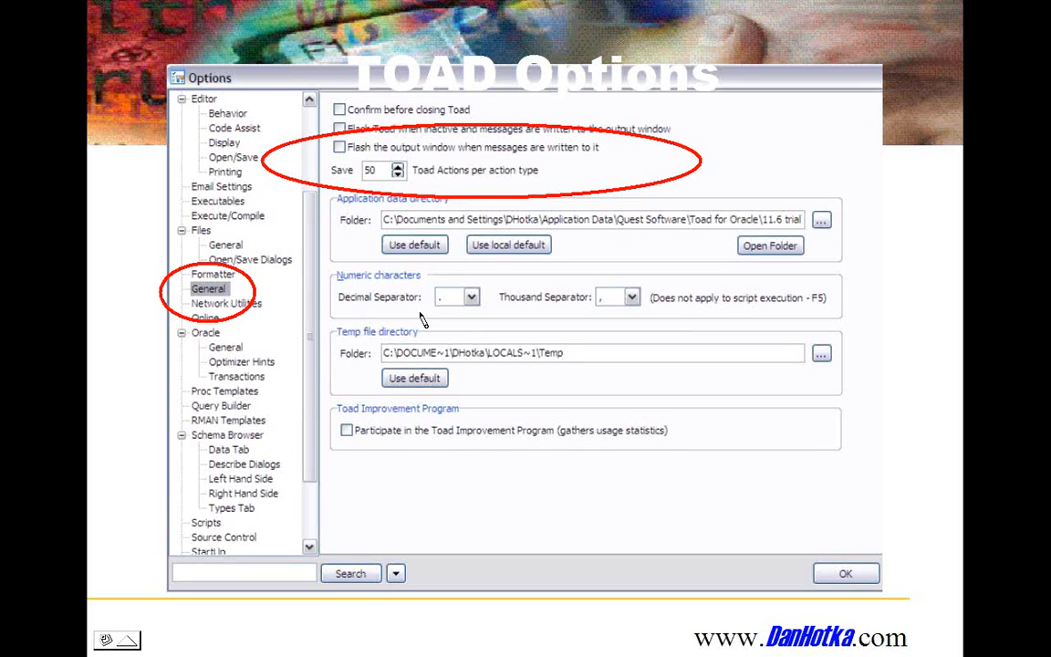
key("Page_Down")
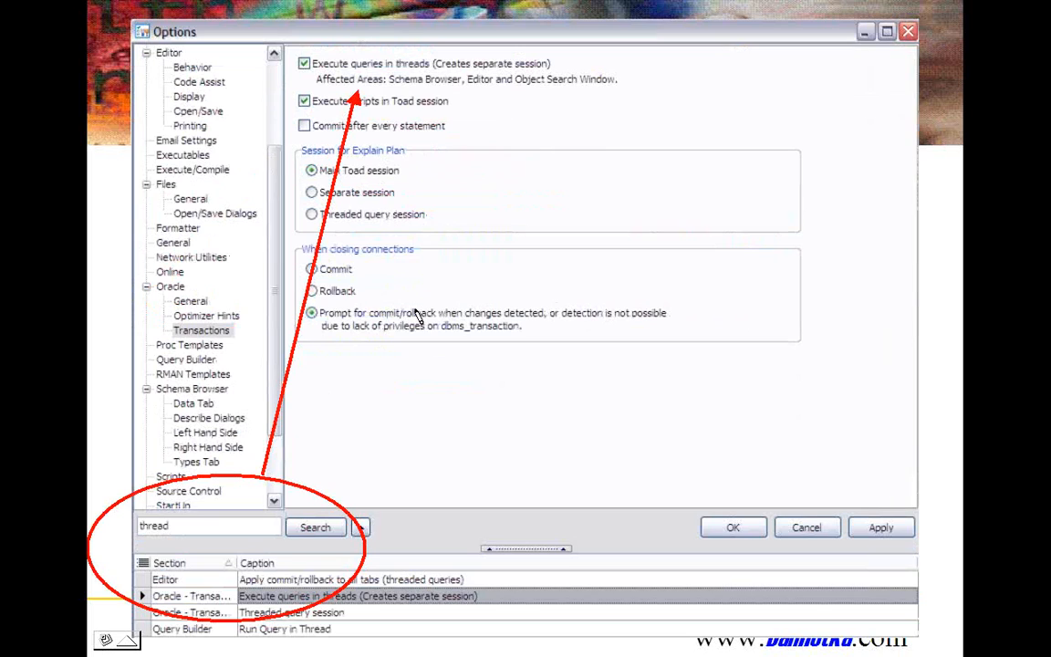
Step: Return to Toad, show the Oracle General options, and search all options for "thread"
key("alt+Tab")
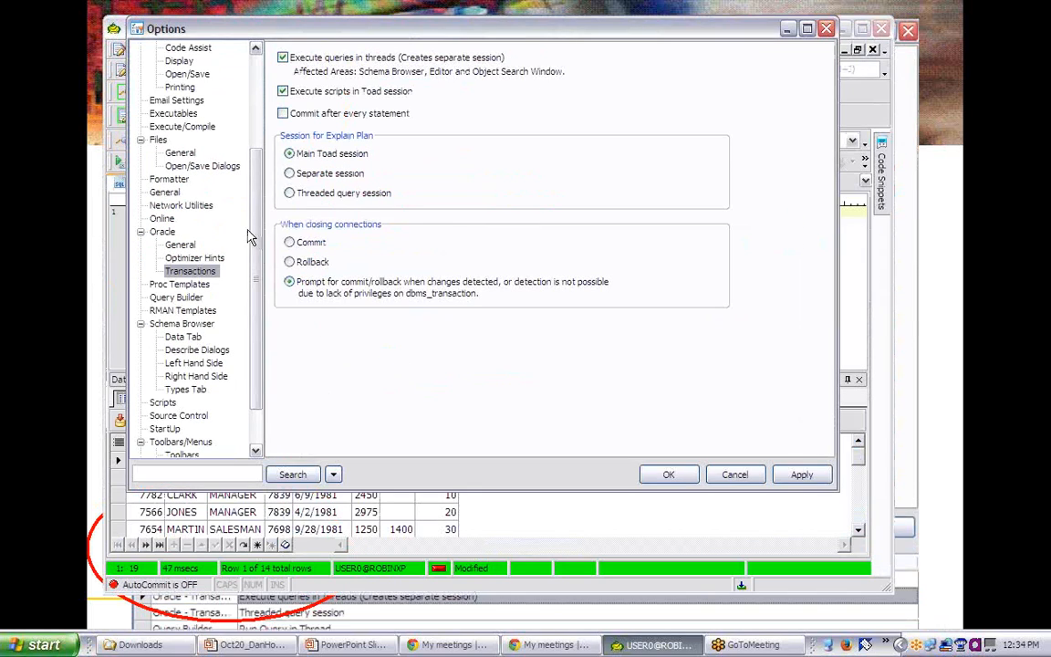
left_click(181, 246)
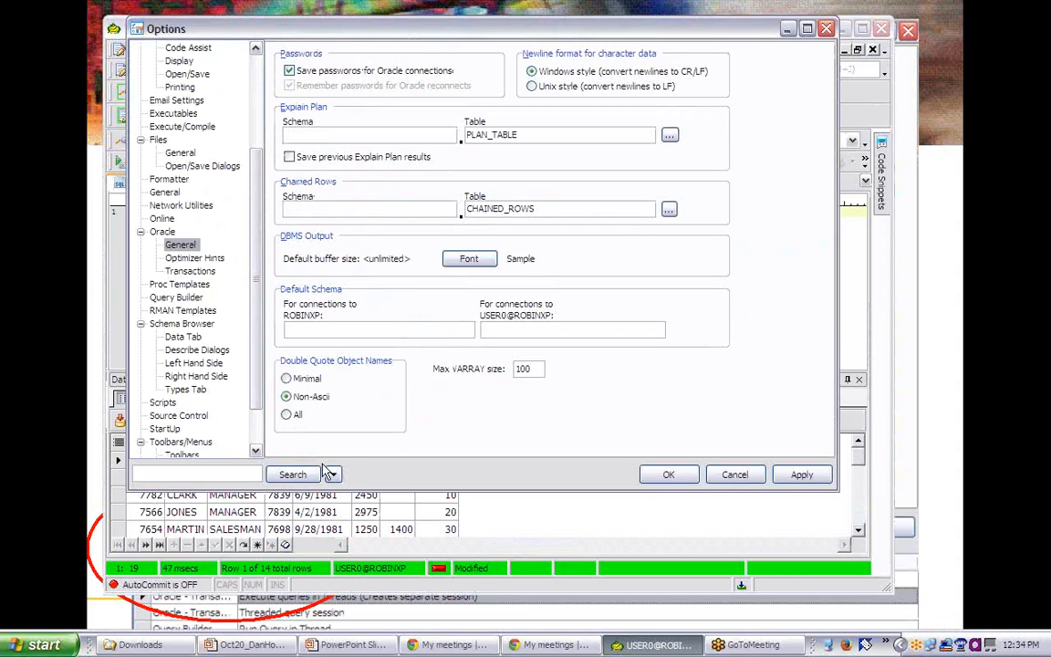
left_click(244, 470)
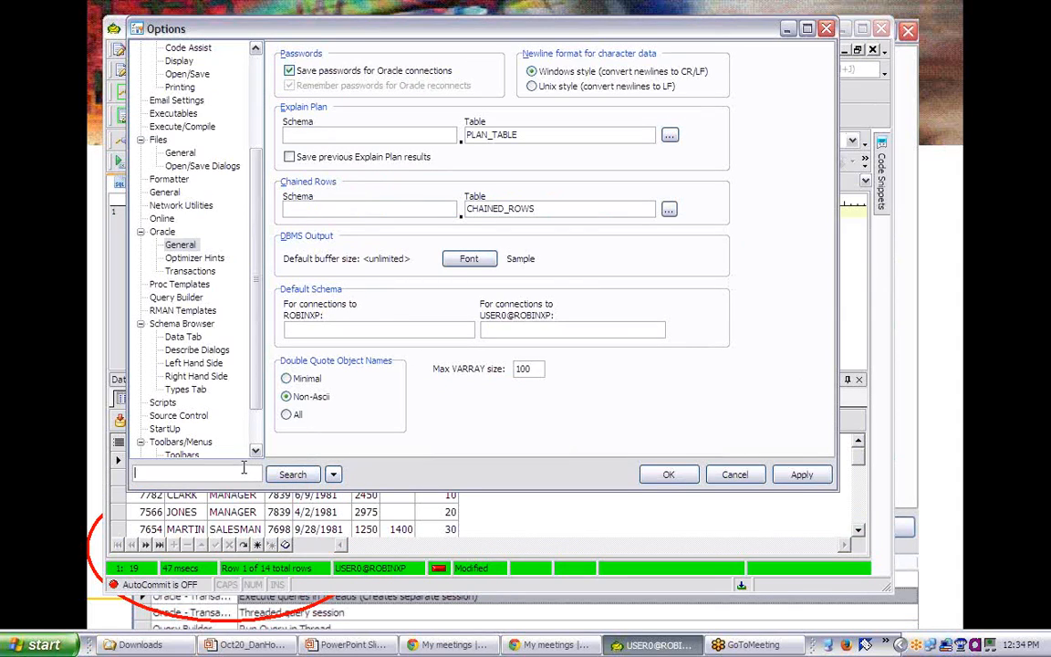
type("thread")
key("Return")
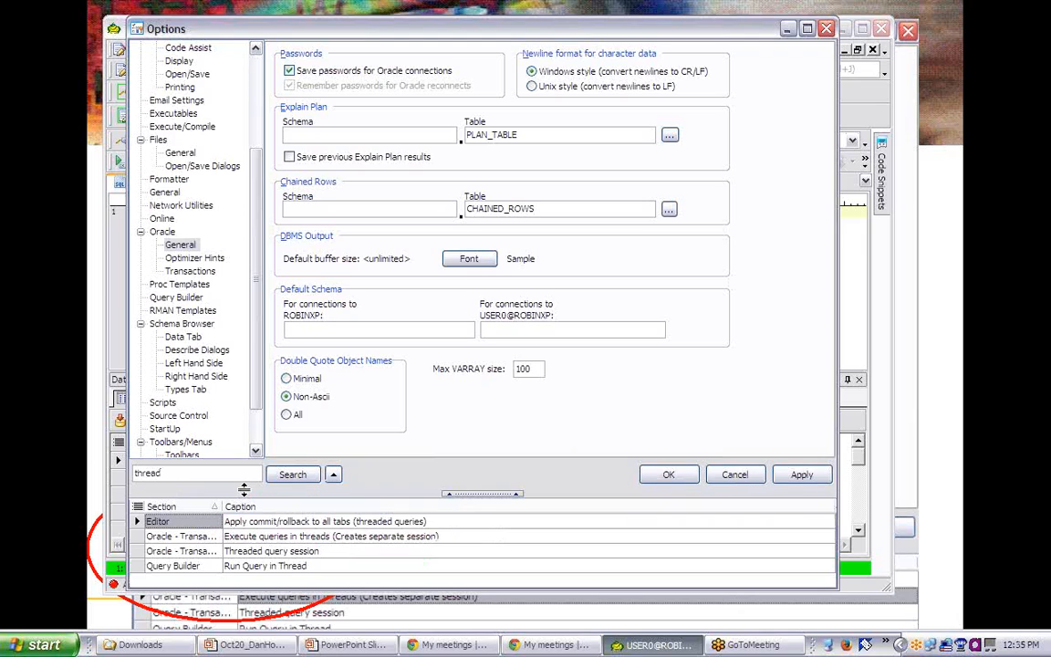
Step: Go to the "Execute queries in threads" and "Threaded query session" settings from the search results
left_click(274, 538)
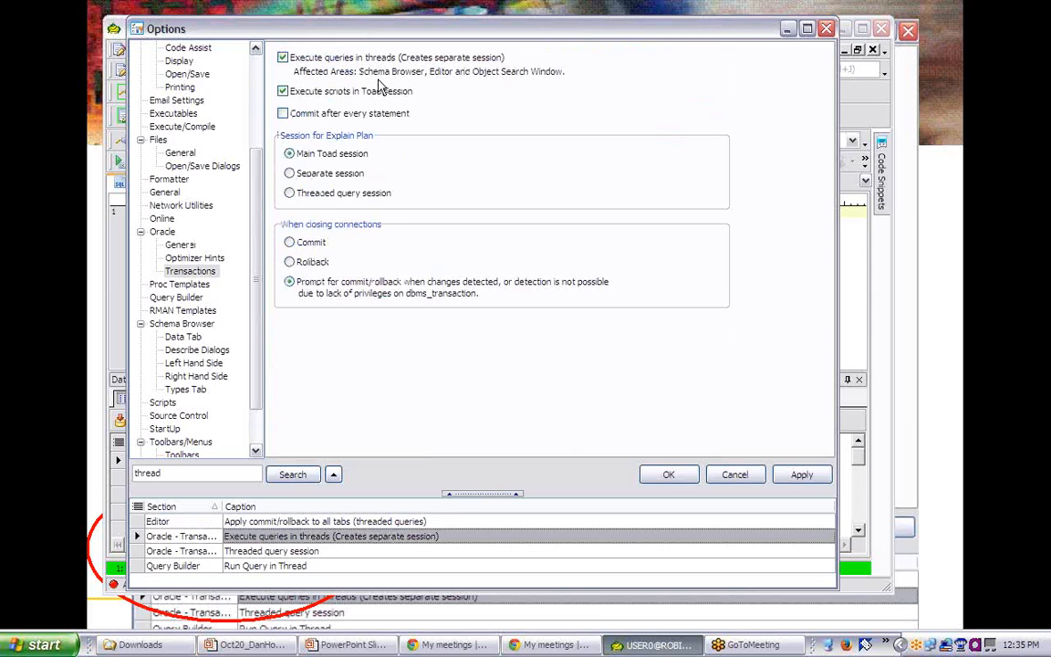
left_click(239, 553)
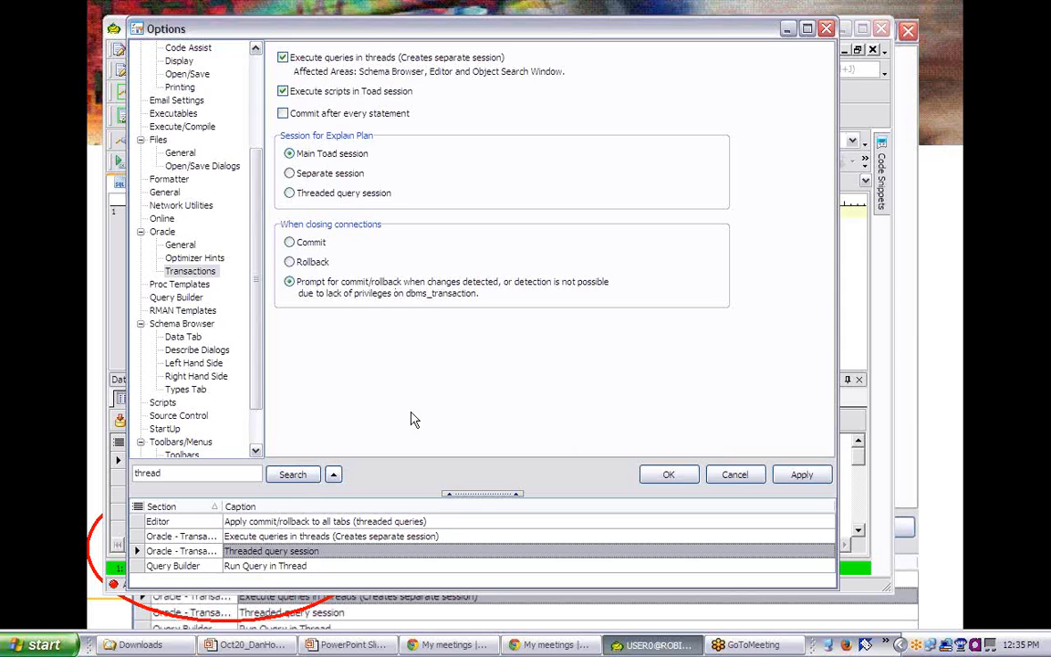
Step: Switch to PowerPoint, advance to the Customize the Toolbar slide, and circle Connection Bar, Team Coding and Restore defaults with the pen
left_click(354, 645)
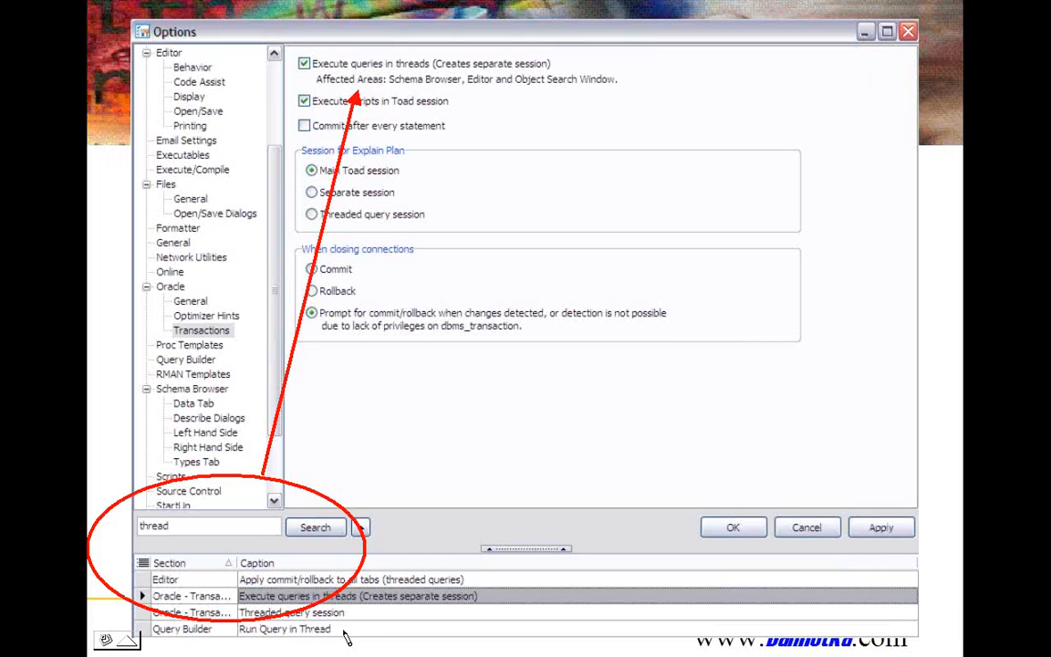
left_click(319, 465)
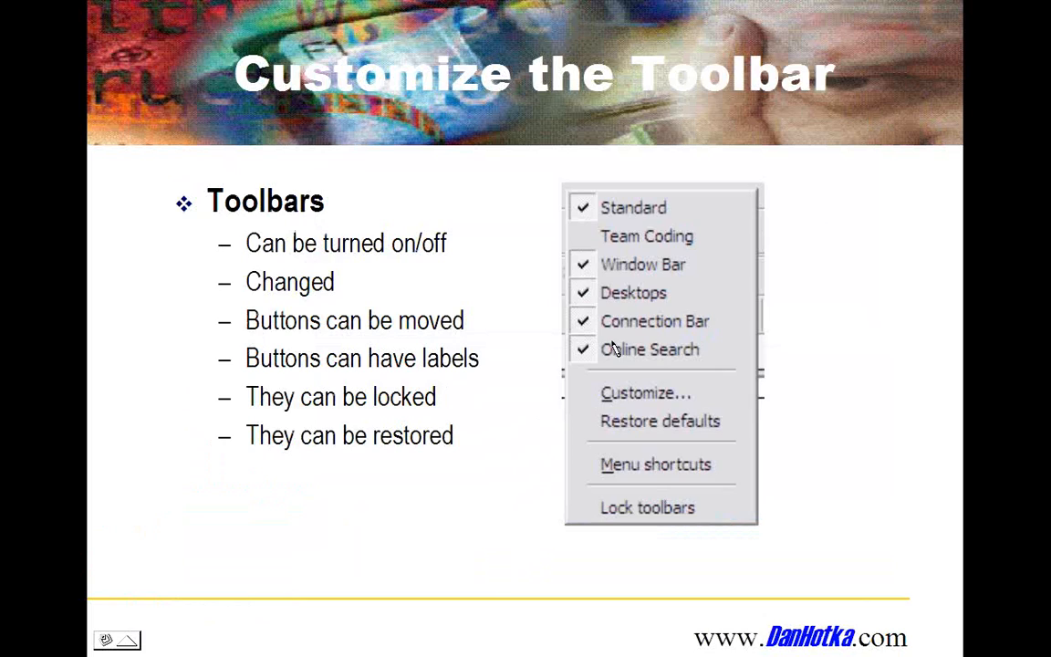
mouse_move(585, 327)
left_mouse_down()
mouse_move(694, 340)
mouse_move(552, 307)
mouse_move(584, 328)
left_mouse_up()
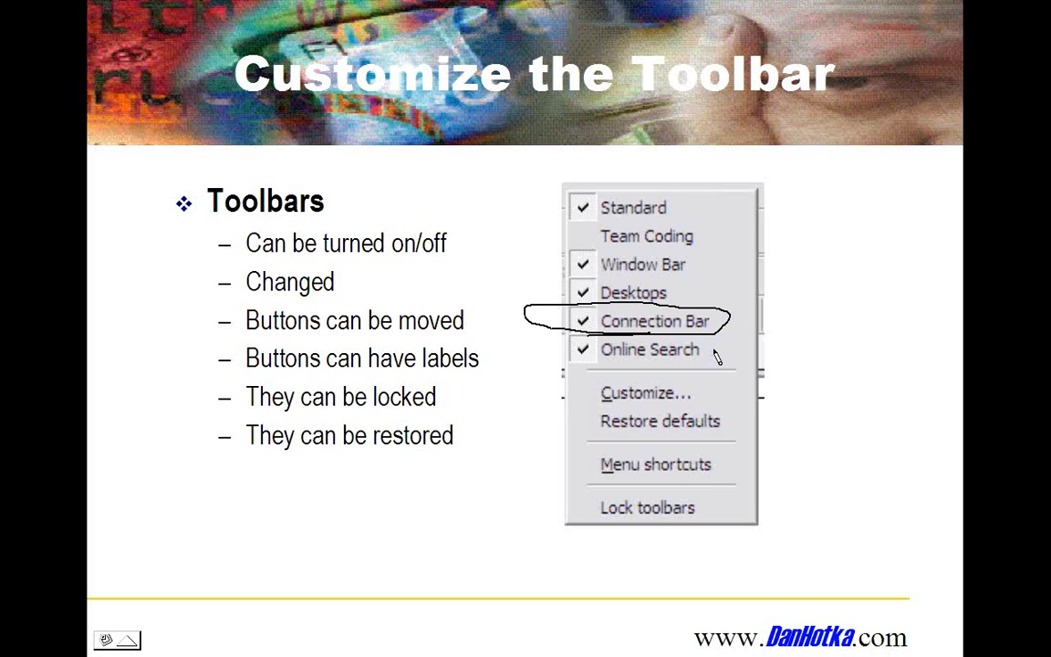
mouse_move(601, 246)
left_mouse_down()
mouse_move(737, 241)
mouse_move(544, 233)
mouse_move(602, 248)
left_mouse_up()
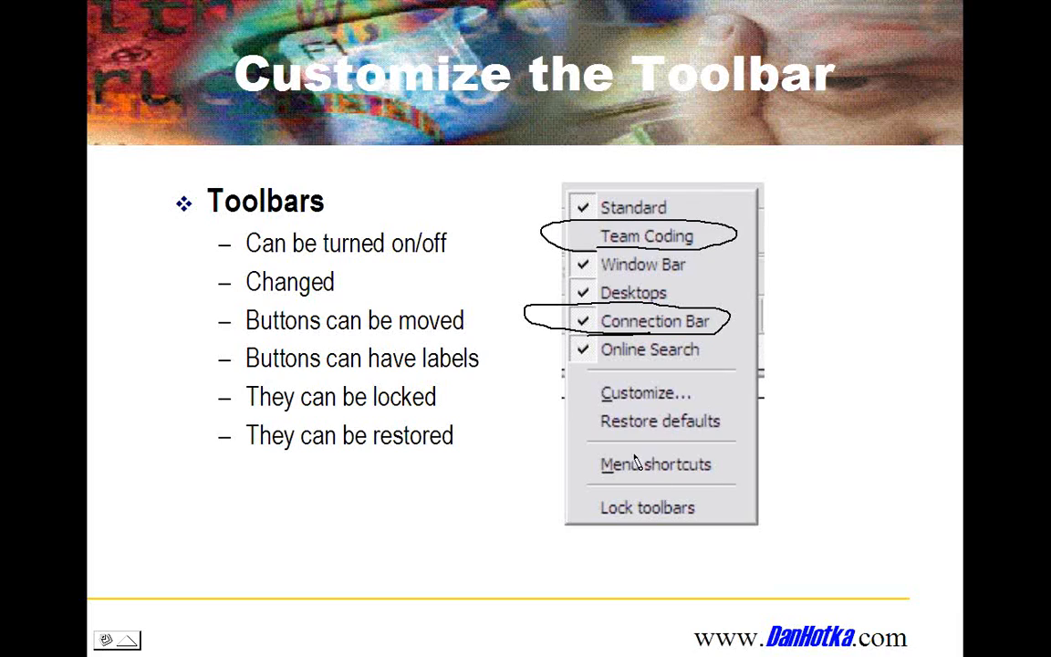
mouse_move(589, 445)
left_mouse_down()
mouse_move(735, 429)
mouse_move(602, 415)
mouse_move(575, 429)
mouse_move(632, 447)
left_mouse_up()
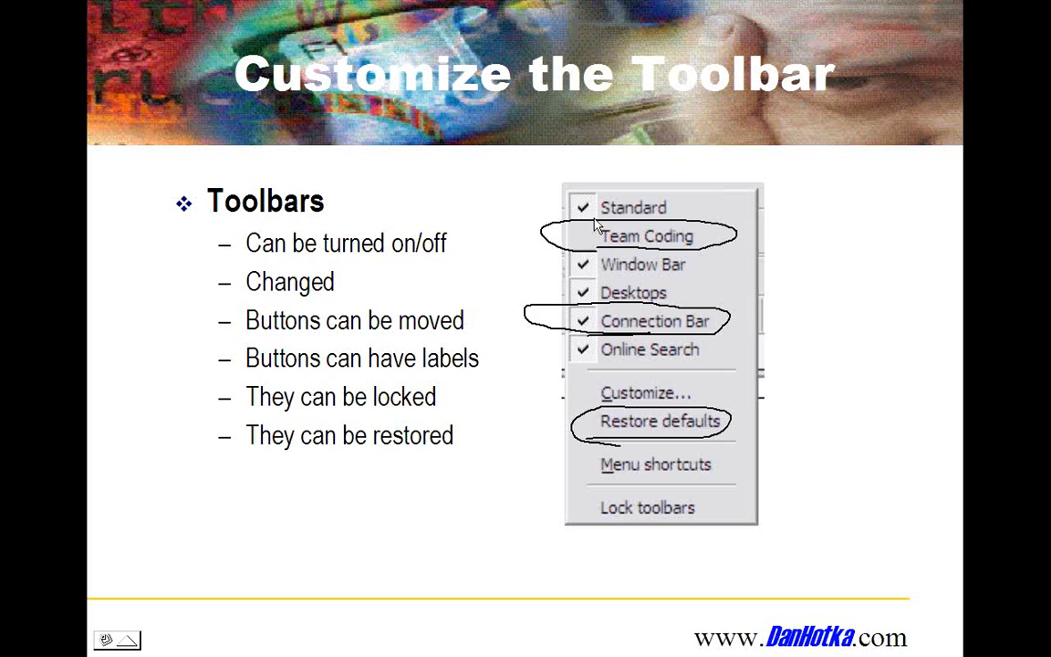
Step: Return to Toad, dismiss the Options dialog without saving, and hide the Connection Bar toolbar
key("alt+Tab")
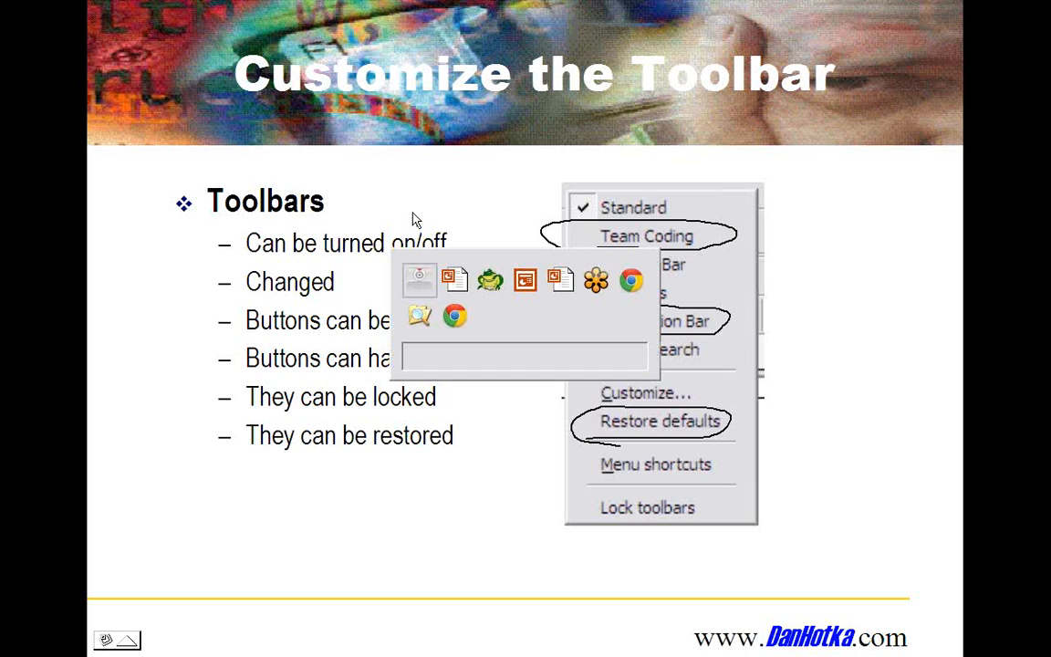
key("alt+Tab")
key("alt+Tab")
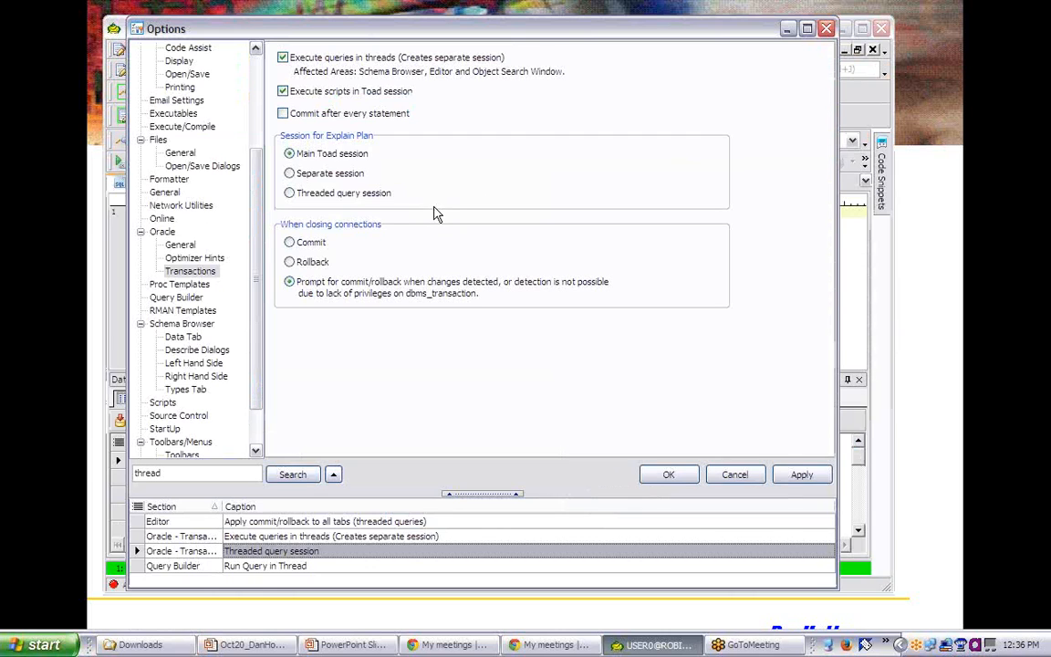
left_click(736, 475)
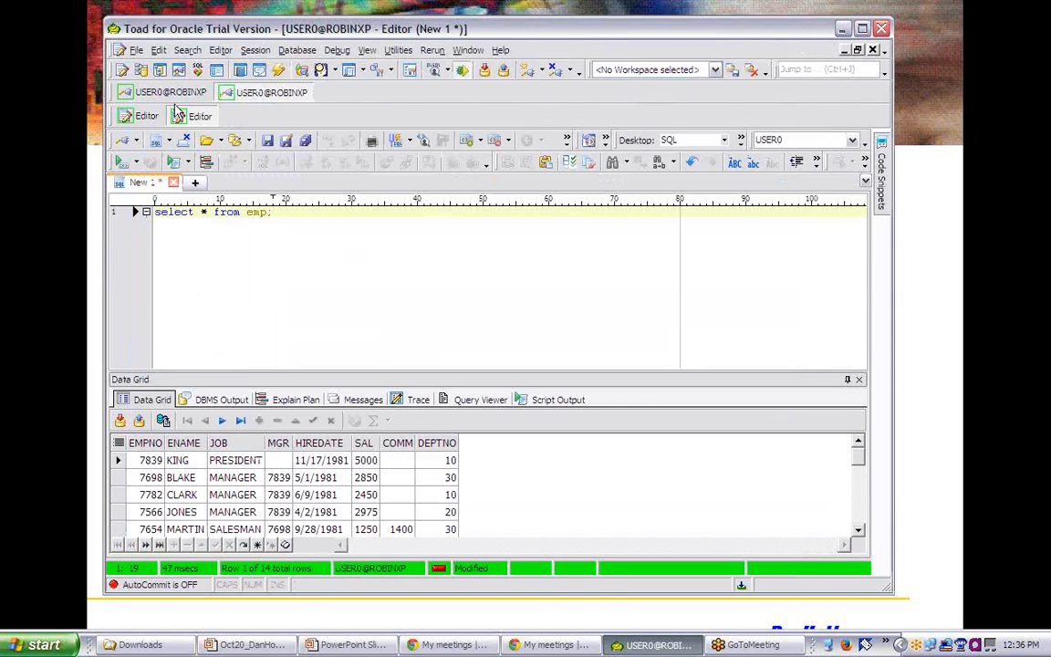
right_click(345, 93)
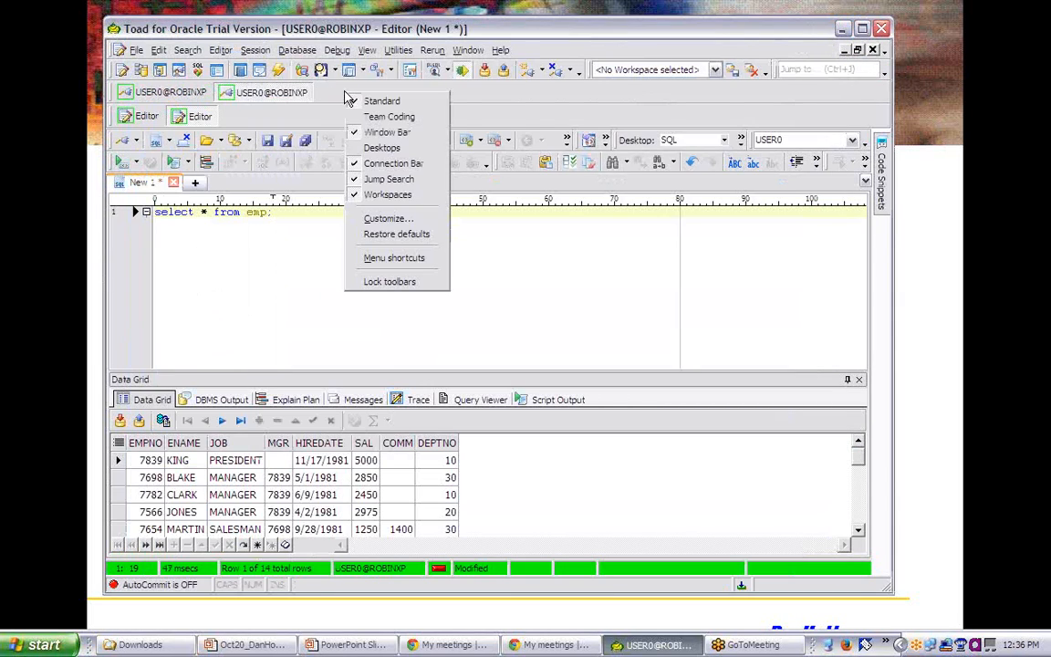
left_click(357, 165)
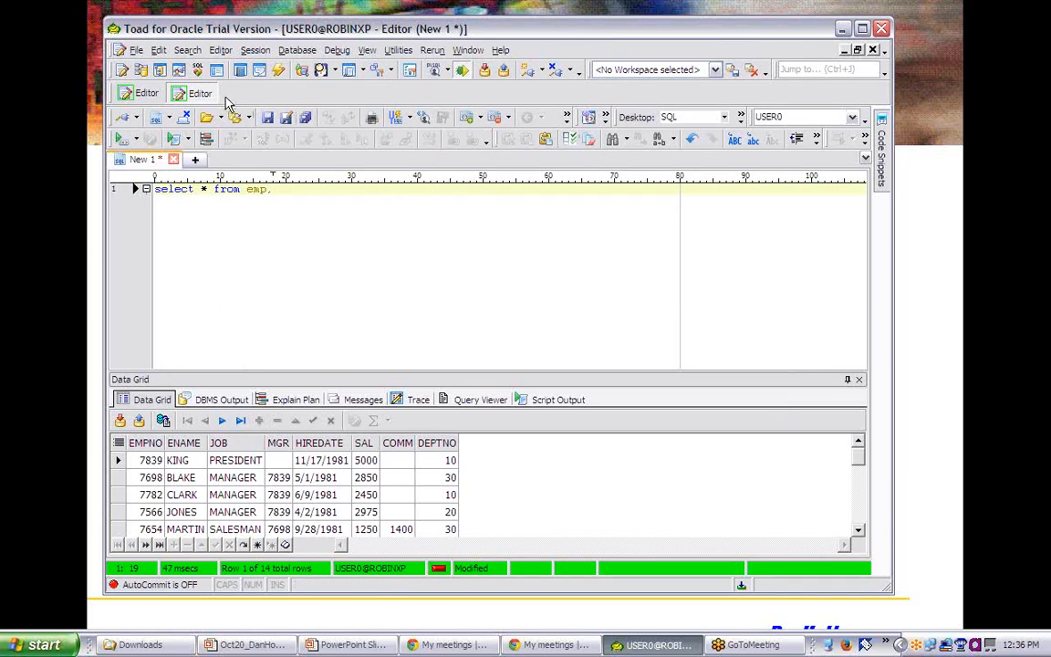
Step: Look at the script execution choices and generate the Explain Plan for the select * from emp statement
left_click(187, 140)
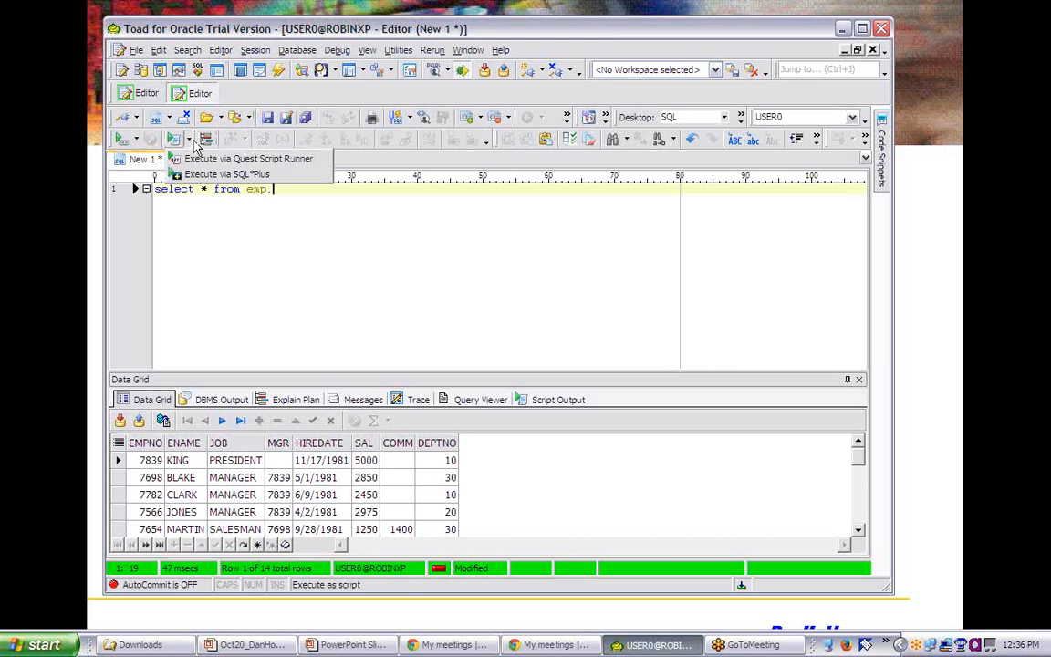
left_click(206, 138)
left_click(206, 138)
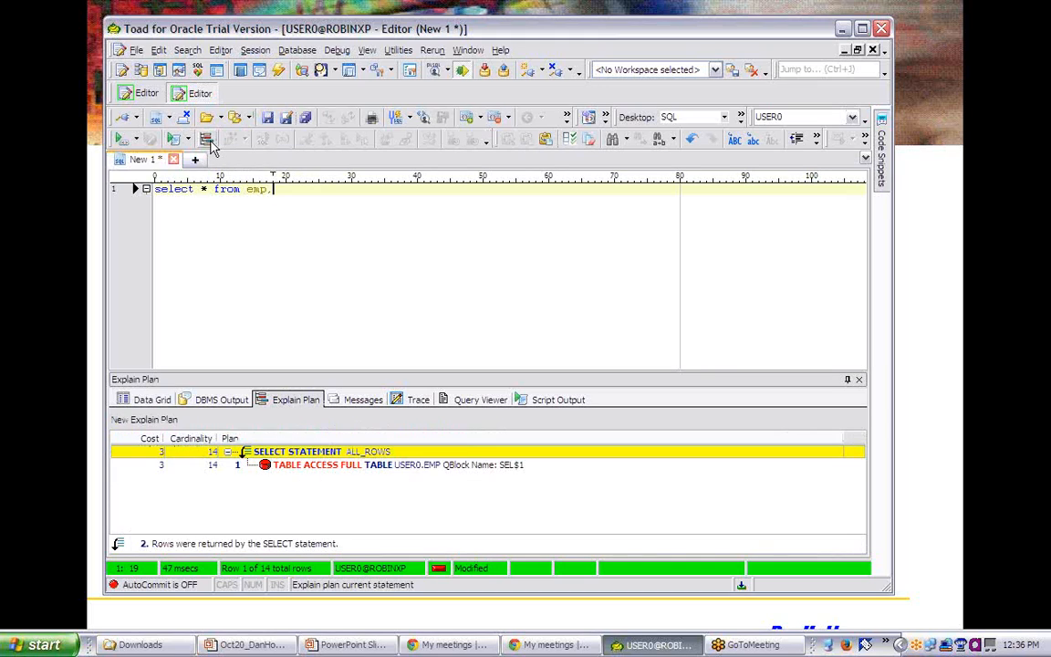
Step: Open the Editor toolbar customization and add the Execute Snippet command from the Execute/Compile category beside the Execute button
right_click(199, 141)
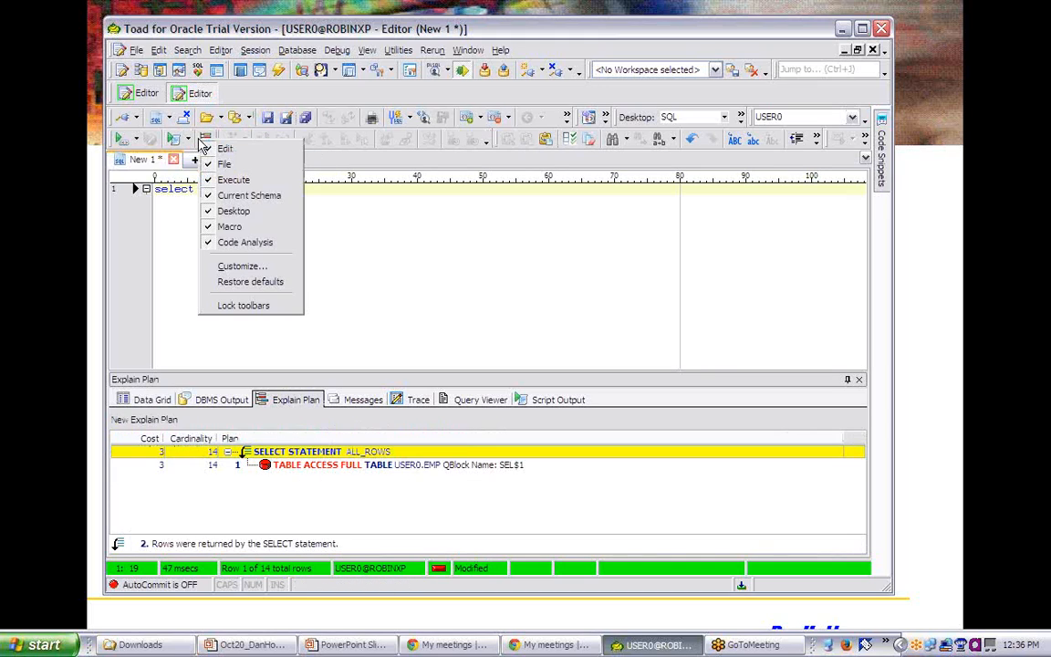
left_click(241, 267)
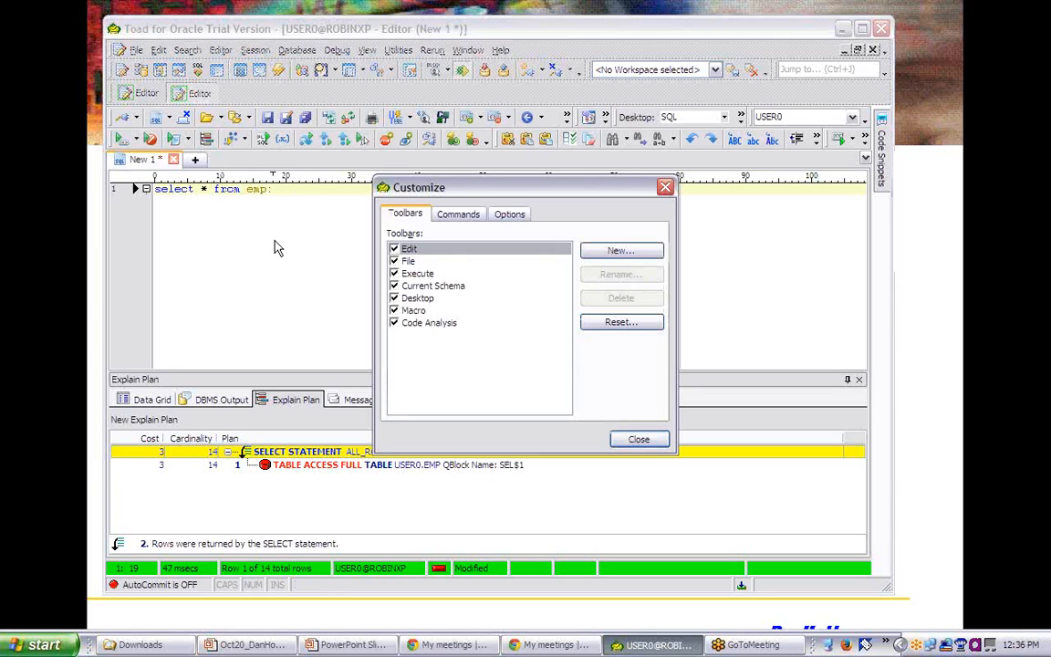
left_click(461, 216)
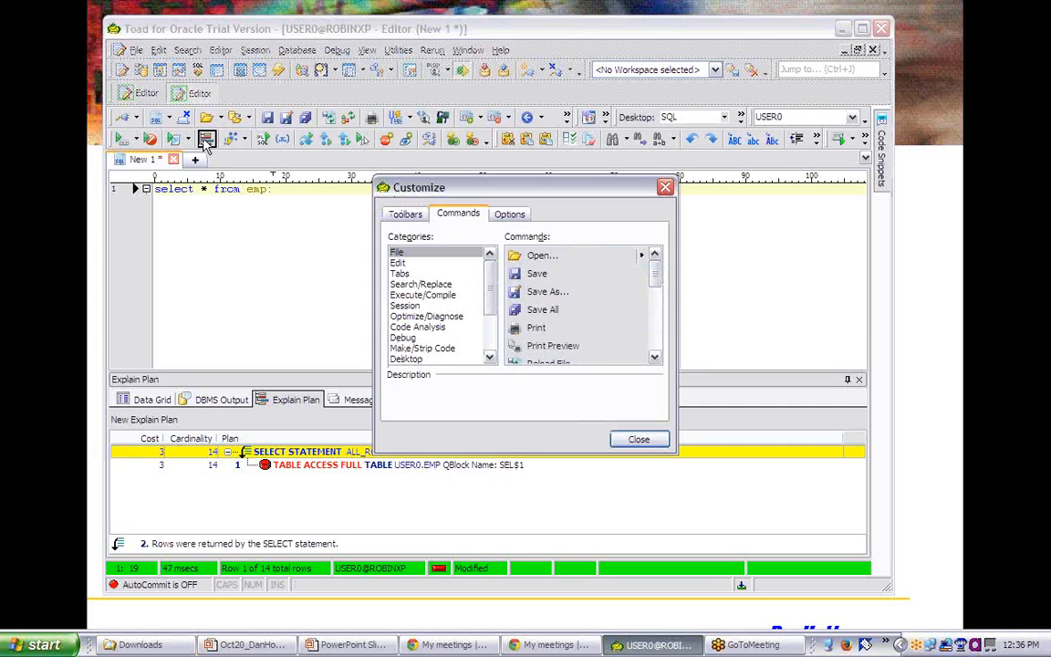
left_click(172, 141)
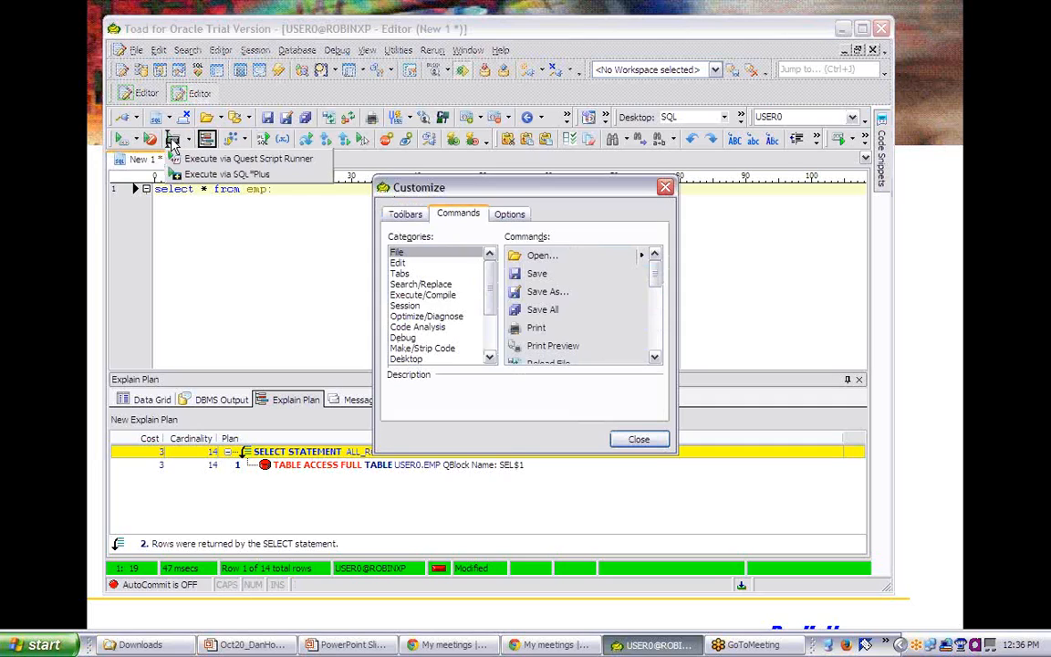
mouse_move(172, 140)
left_mouse_down()
mouse_move(242, 141)
mouse_move(209, 147)
left_mouse_up()
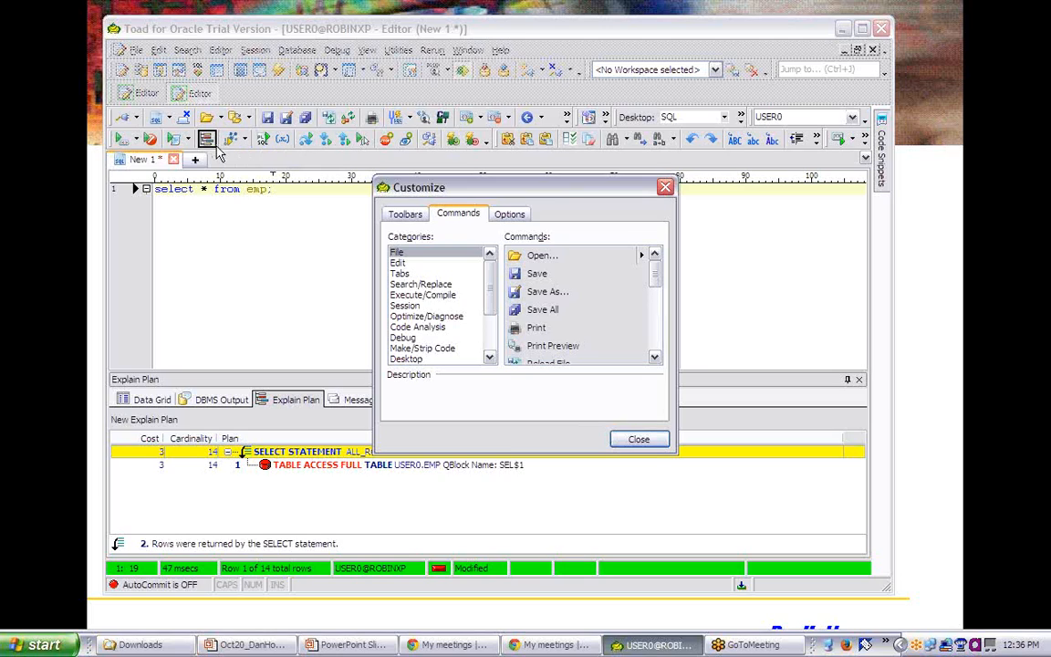
left_click(429, 294)
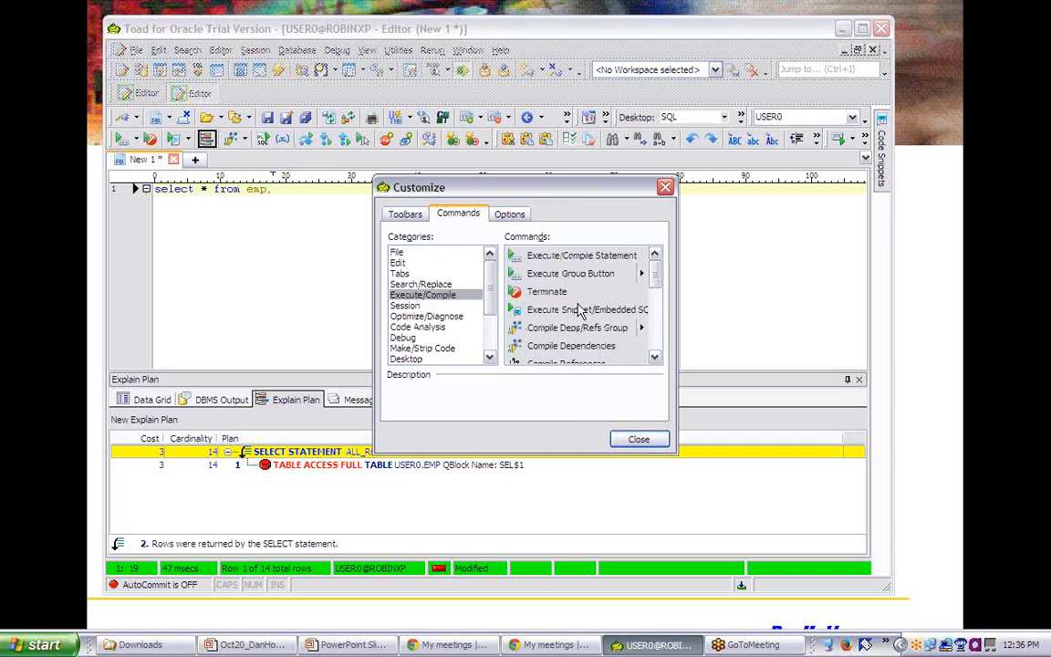
left_click(517, 315)
mouse_move(517, 314)
left_mouse_down()
mouse_move(388, 224)
mouse_move(294, 138)
mouse_move(239, 118)
mouse_move(137, 137)
left_mouse_up()
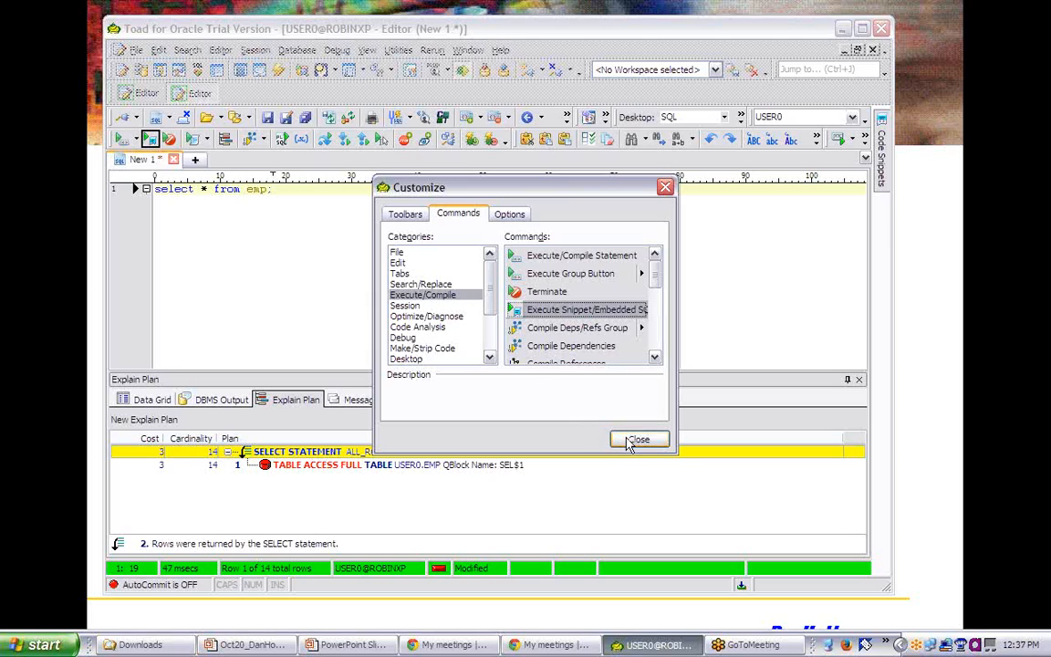
Step: Remove the Execute Script button from the Editor toolbar and close the Customize dialog
left_click(191, 140)
left_click_drag(191, 140, 479, 307)
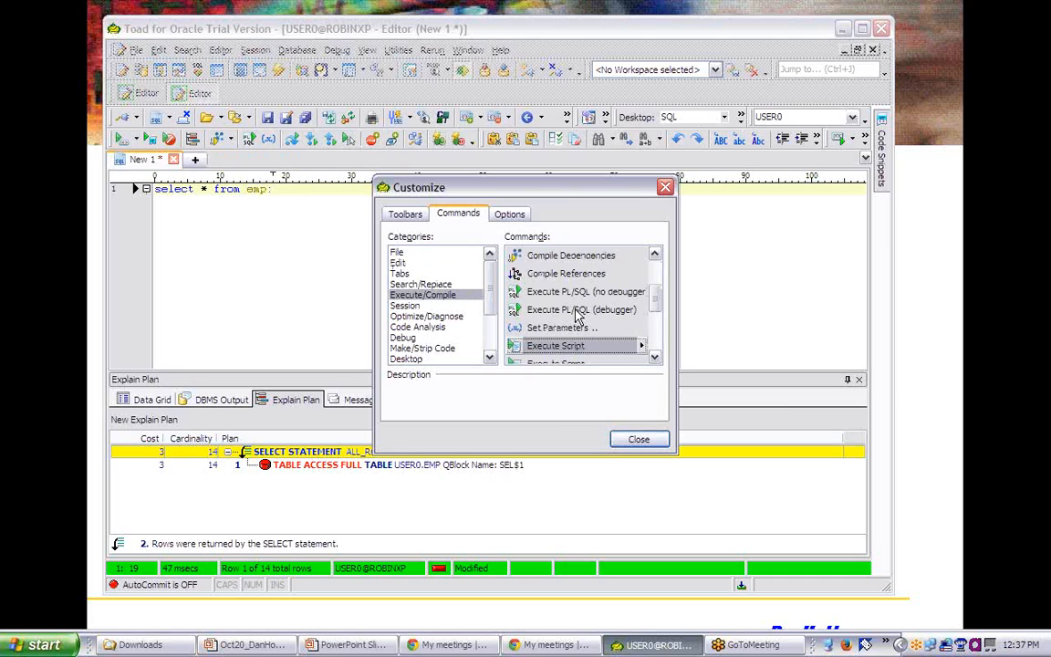
left_click(630, 442)
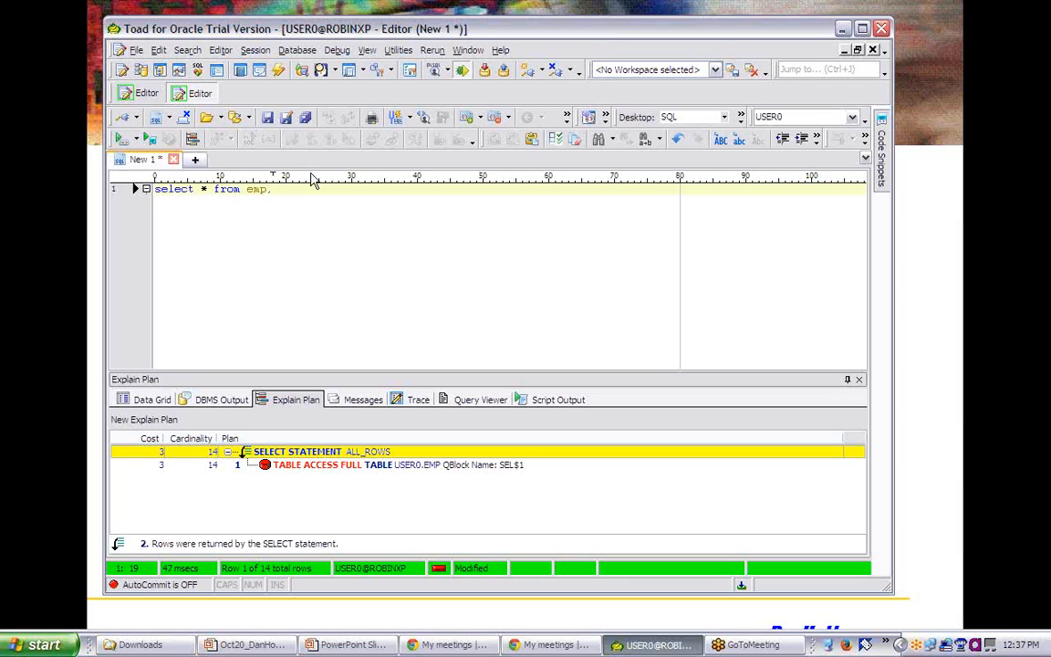
Step: Restore the toolbars to their defaults and confirm the reset
right_click(233, 147)
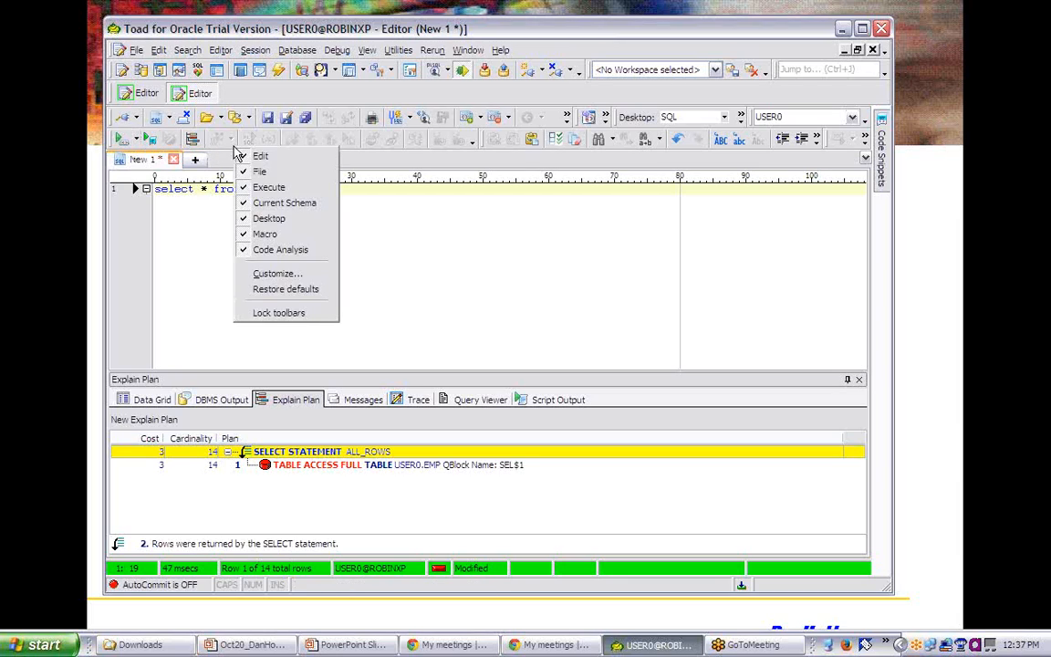
left_click(286, 289)
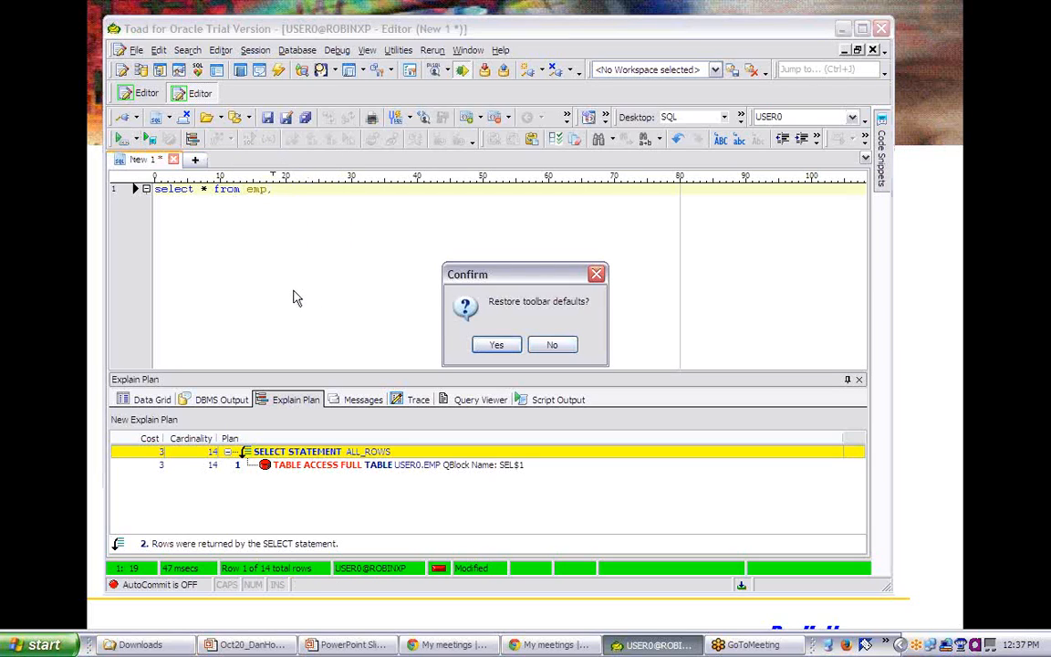
left_click(493, 344)
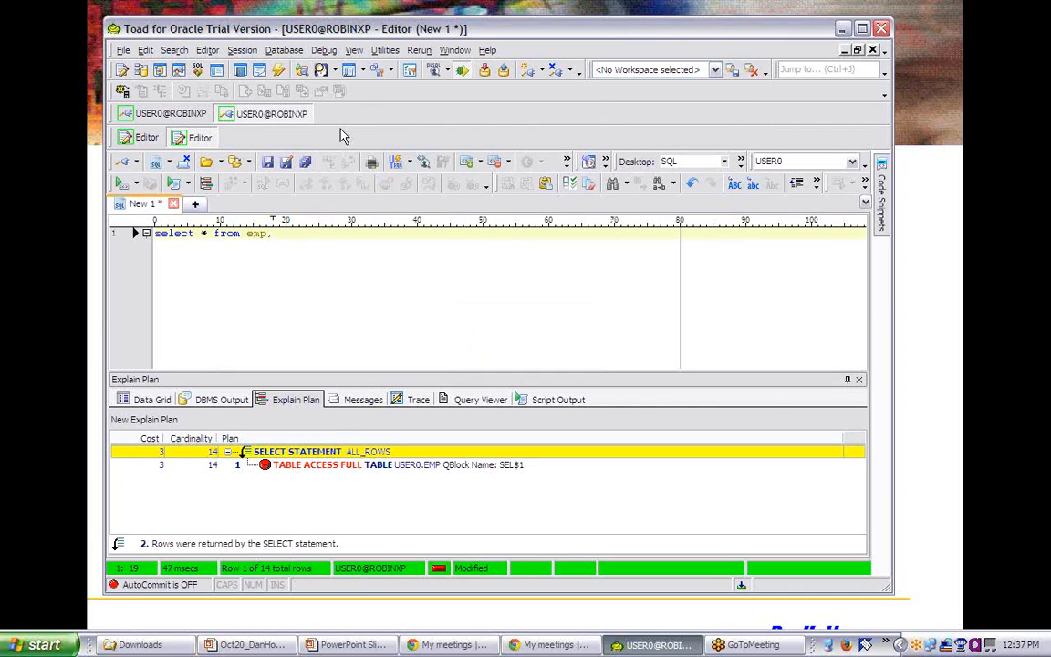
Step: Hide the Connection Bar and Team Coding toolbars in the main window
right_click(364, 121)
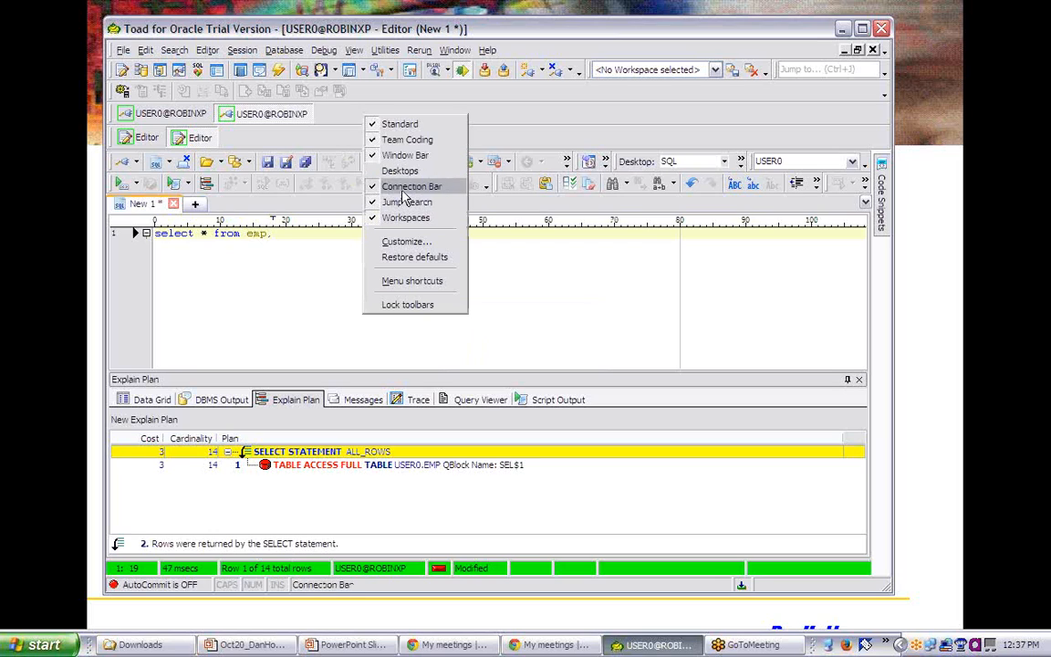
left_click(403, 187)
right_click(395, 111)
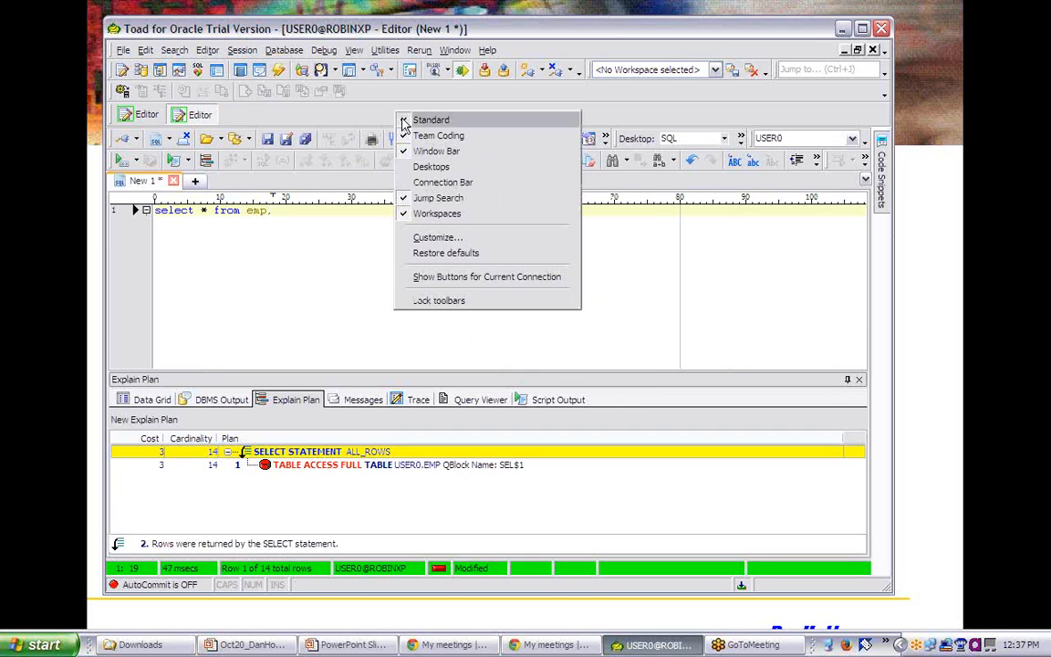
left_click(406, 135)
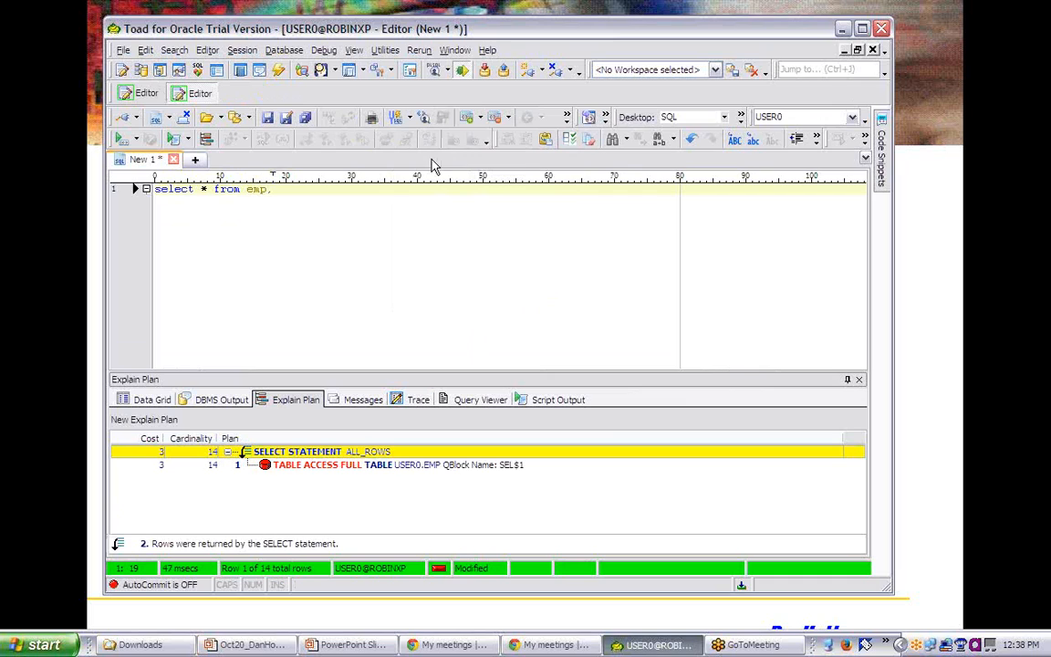
Step: Switch to PowerPoint, advance to the slide on customizing toolbar dropdown items, and underline "Customize Open"
left_click(347, 645)
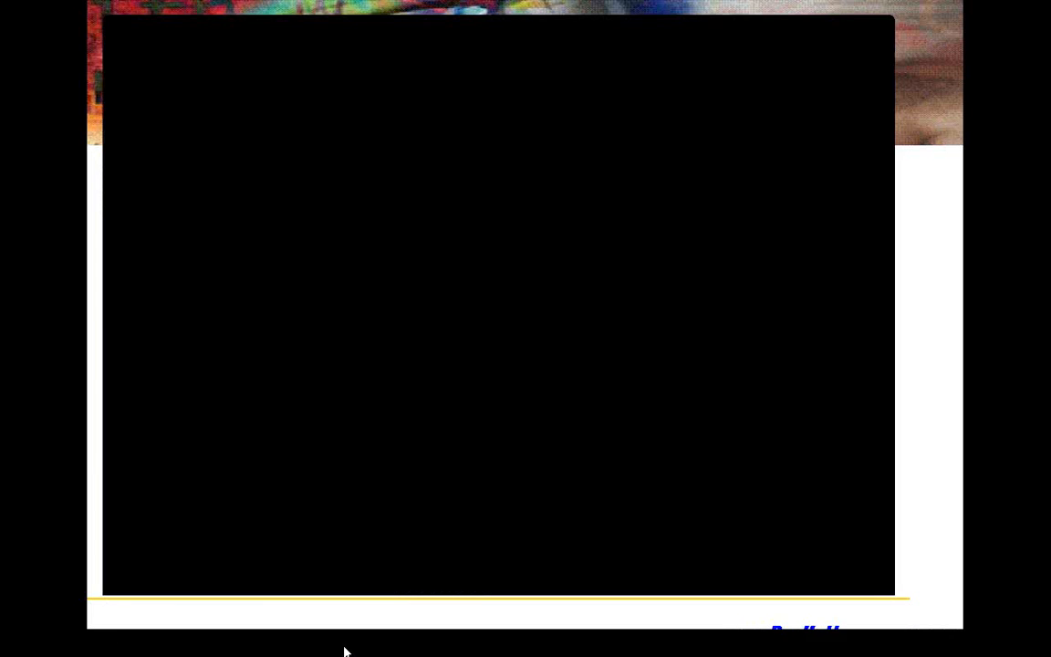
left_click(372, 404)
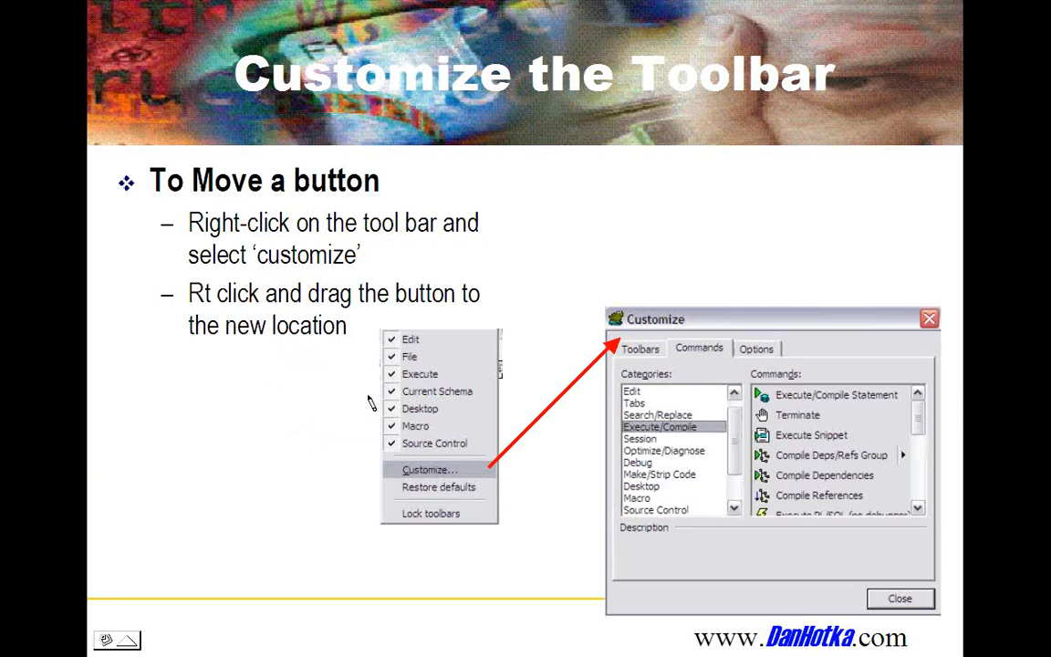
left_click(372, 404)
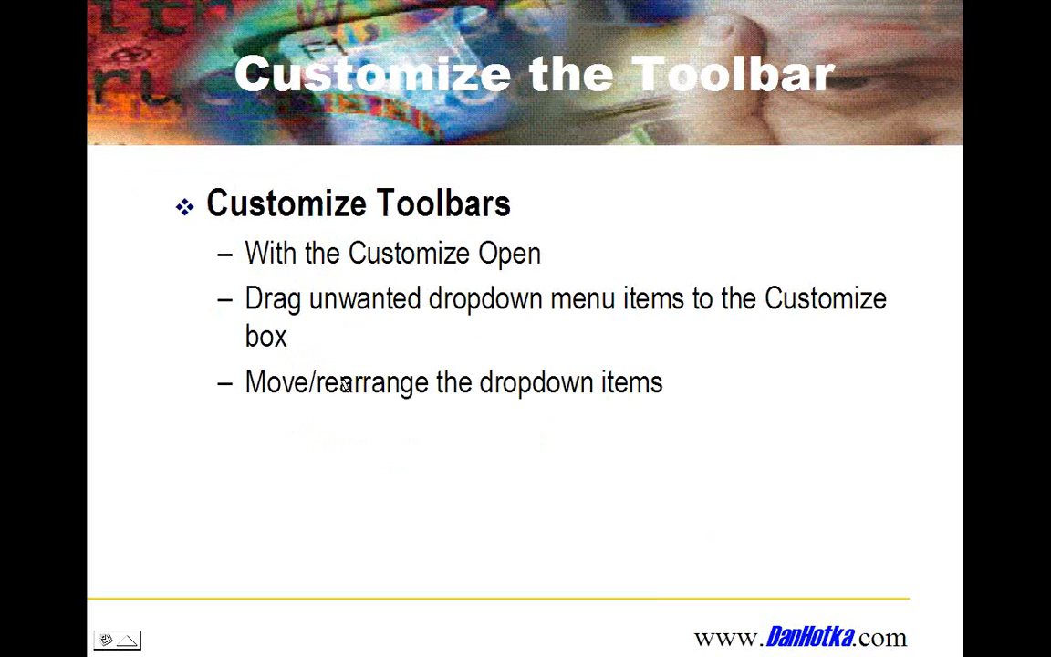
left_click_drag(365, 277, 531, 278)
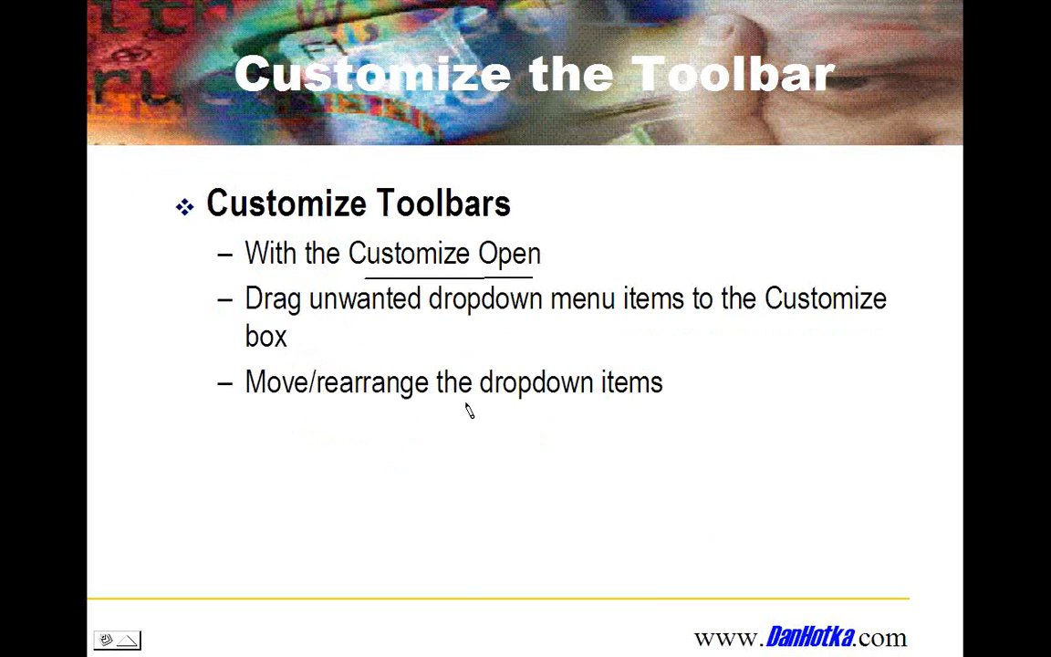